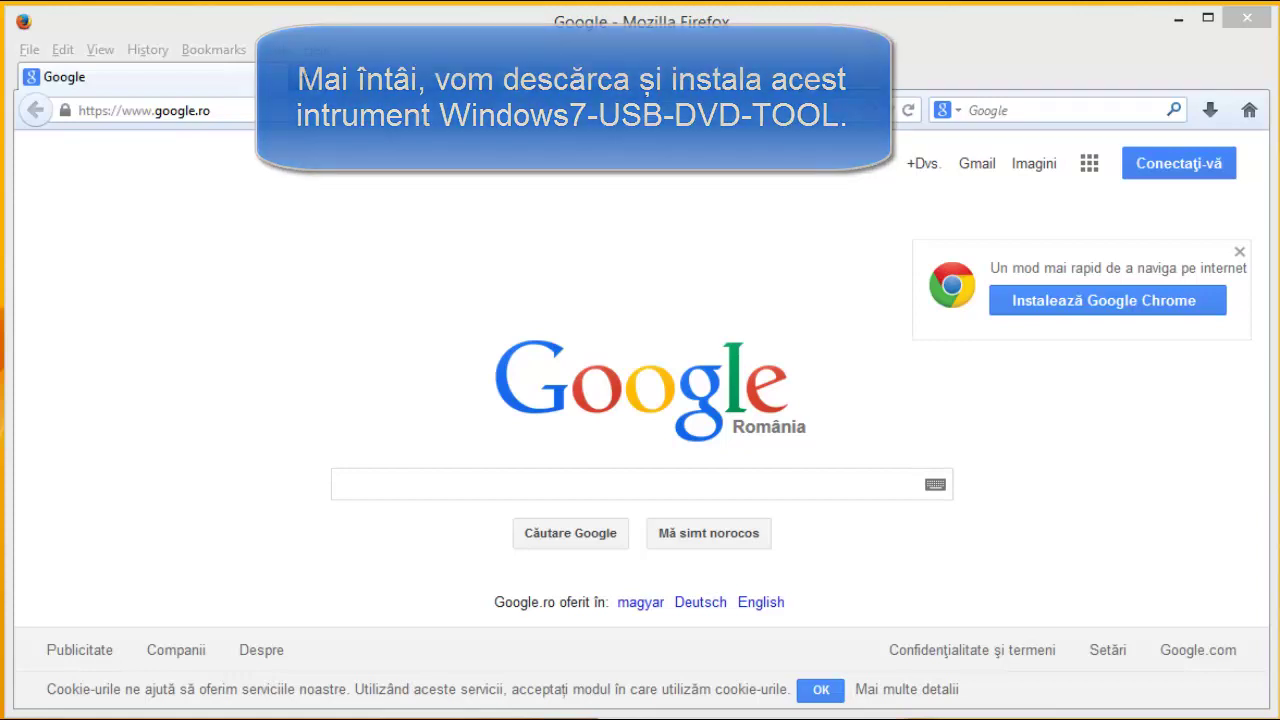
Search Google for "Windows 7 usb-dvd tools".
{"action": "left_click", "coordinate": [409, 486]}
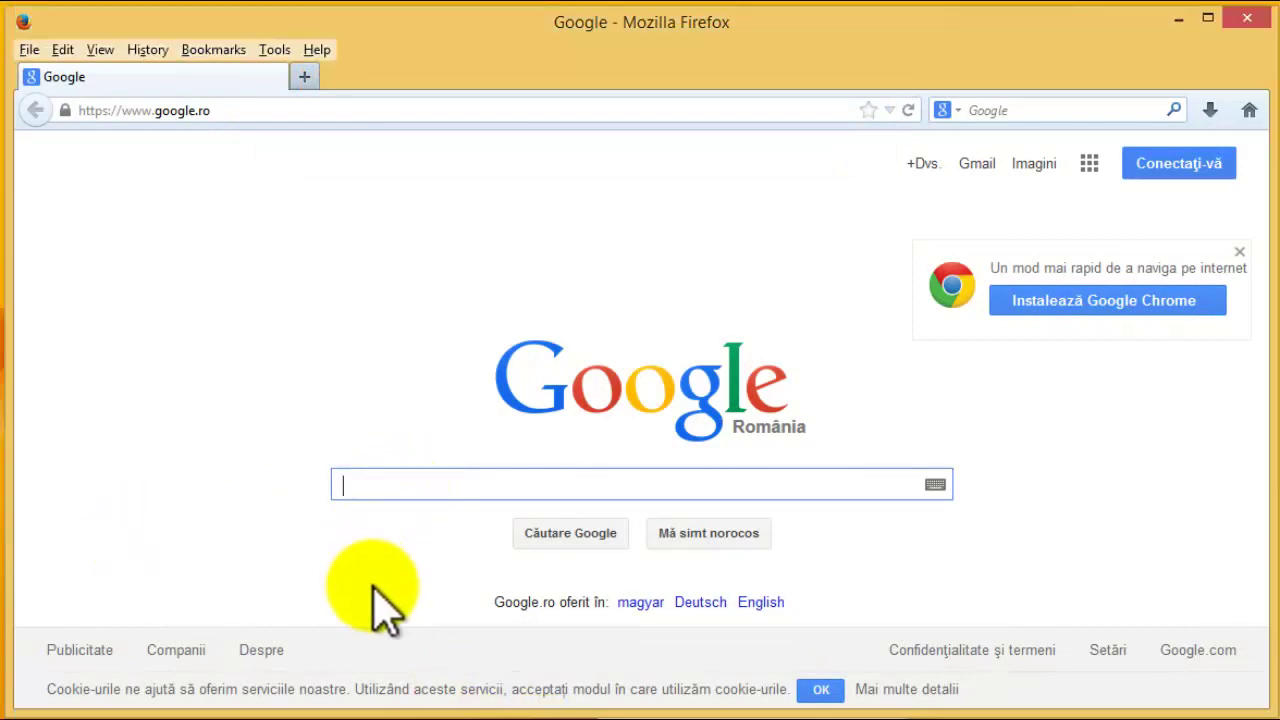
{"action": "type", "text": "Windows "}
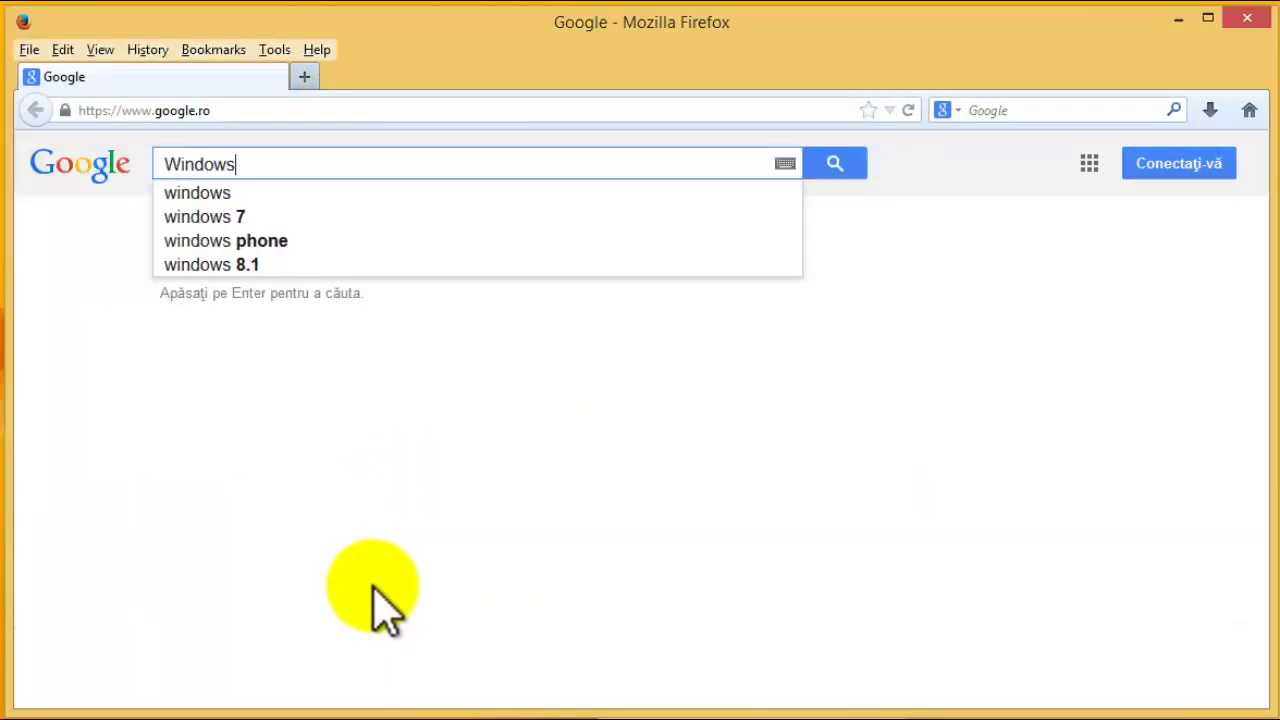
{"action": "type", "text": "7"}
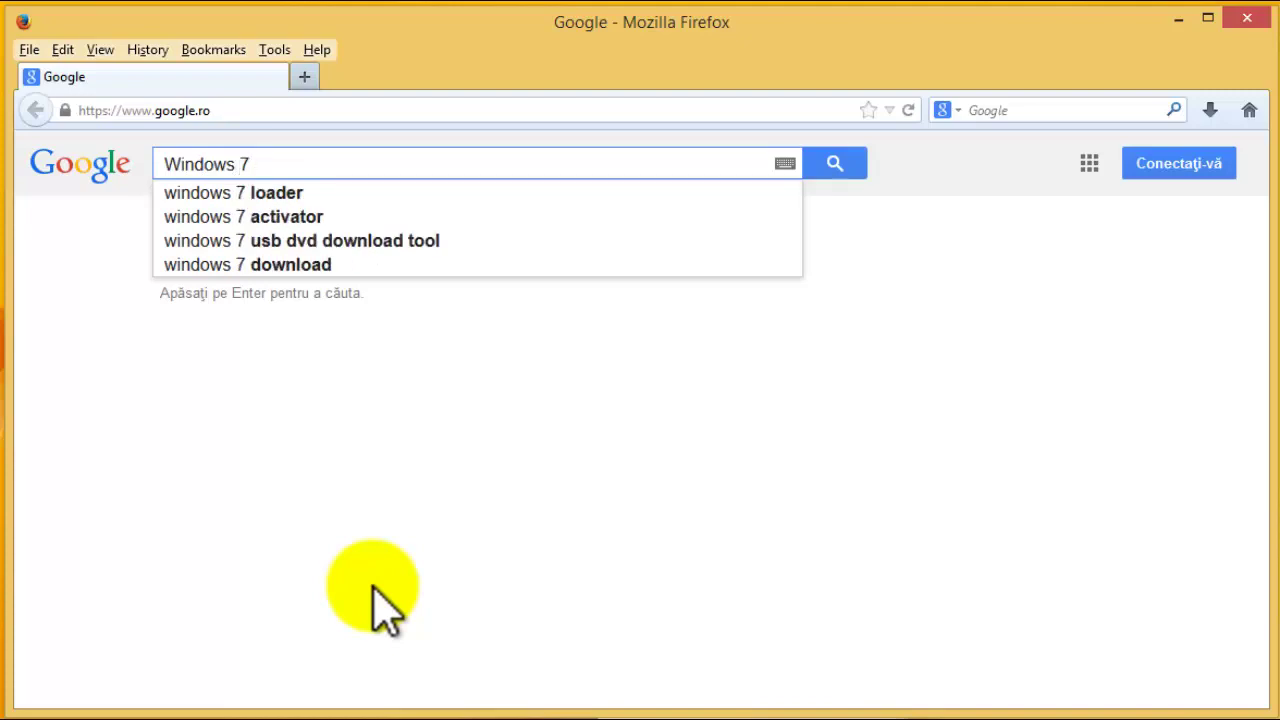
{"action": "type", "text": " us"}
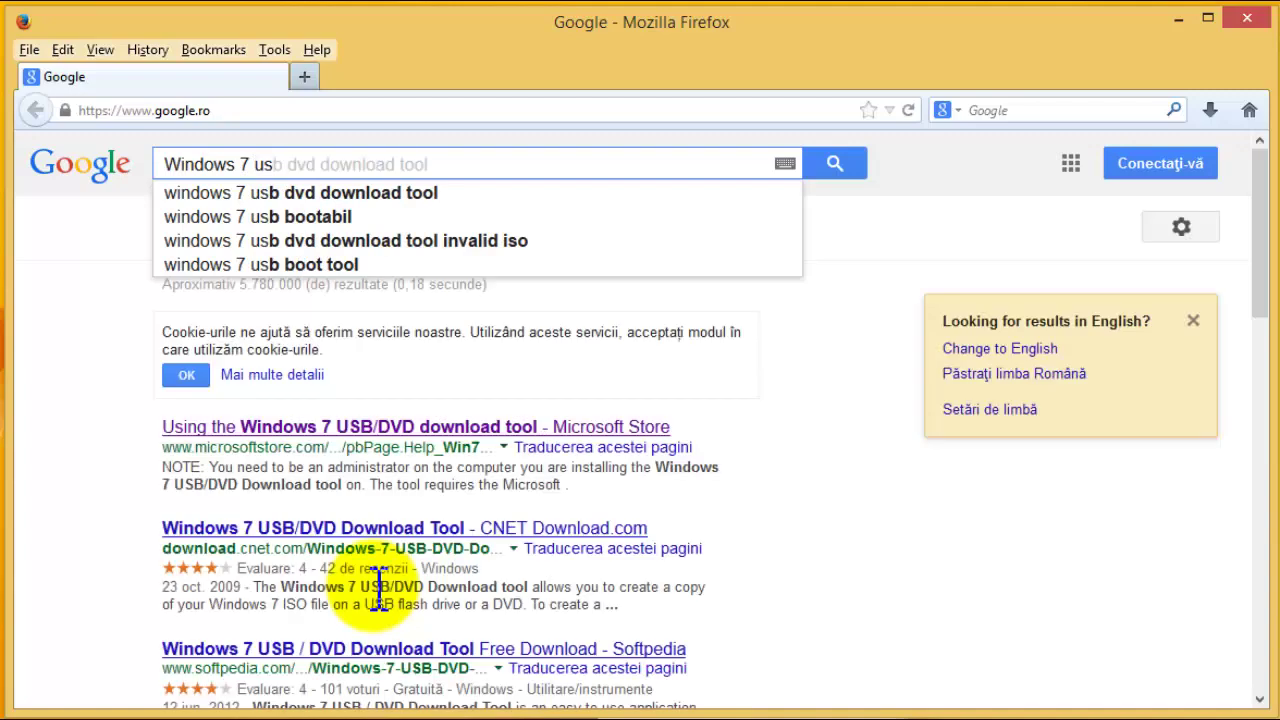
{"action": "type", "text": "b-"}
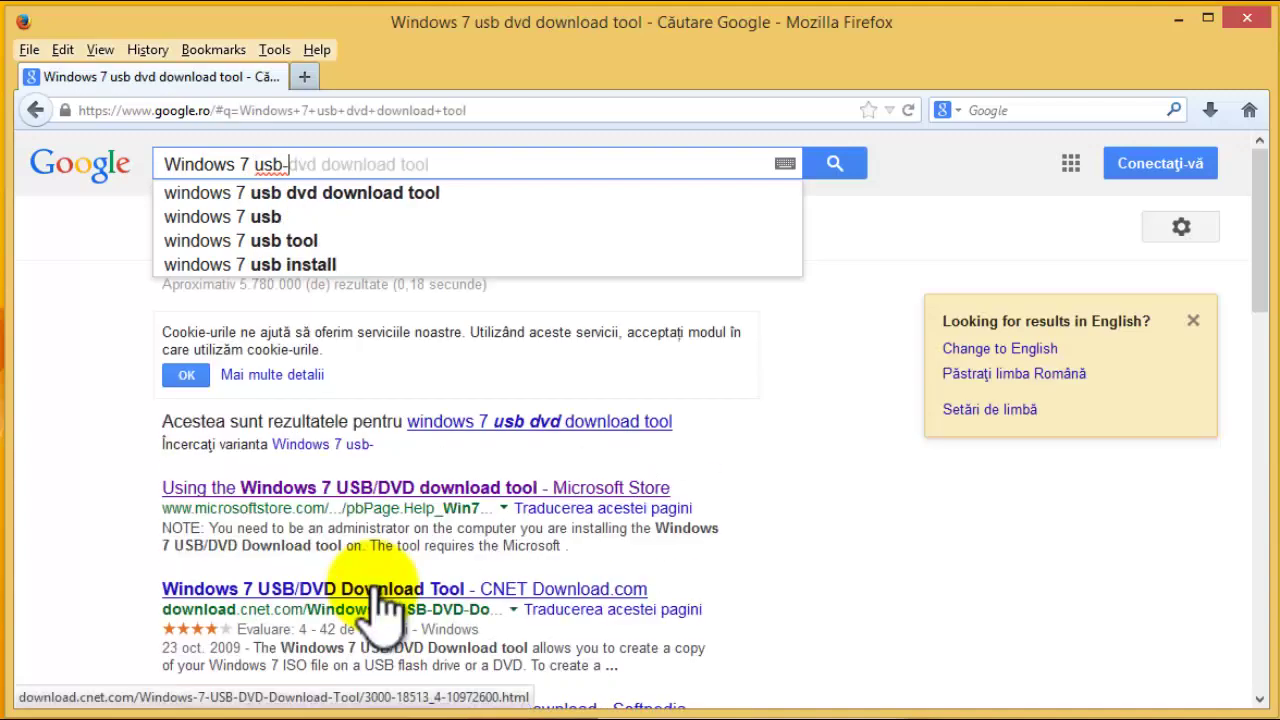
{"action": "type", "text": "dvd toold"}
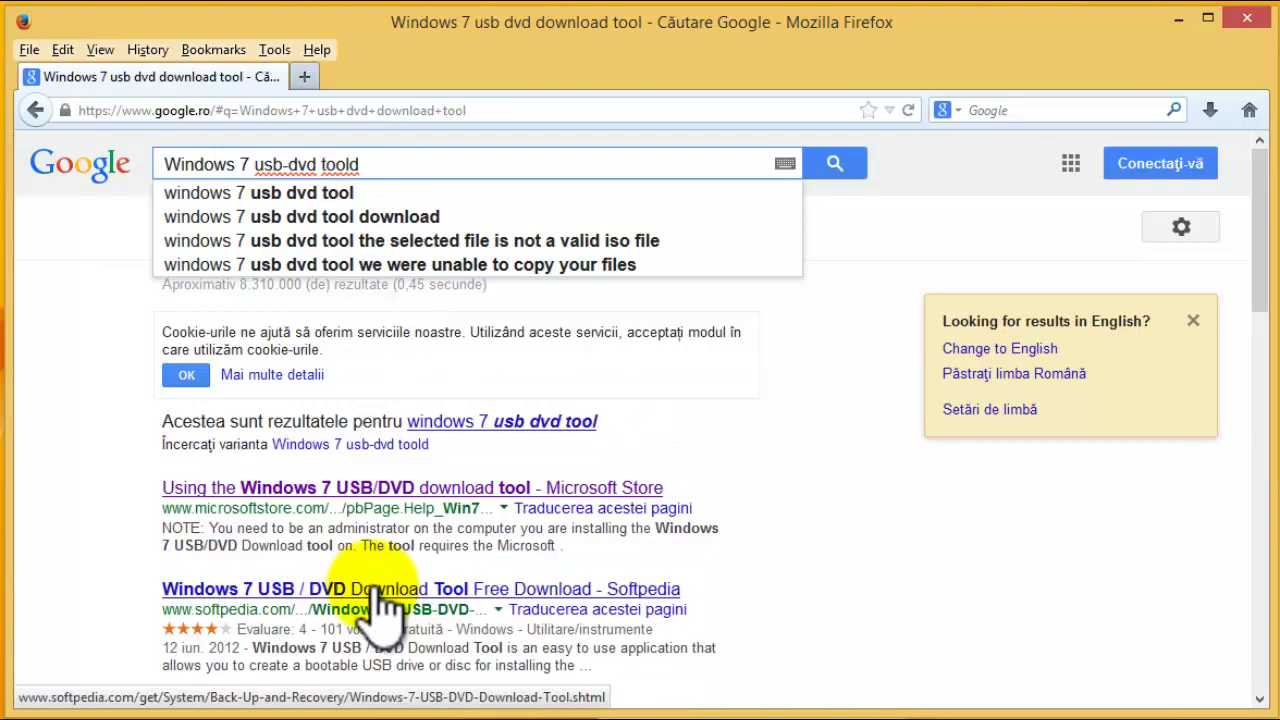
{"action": "key", "text": "BackSpace"}
{"action": "type", "text": "s"}
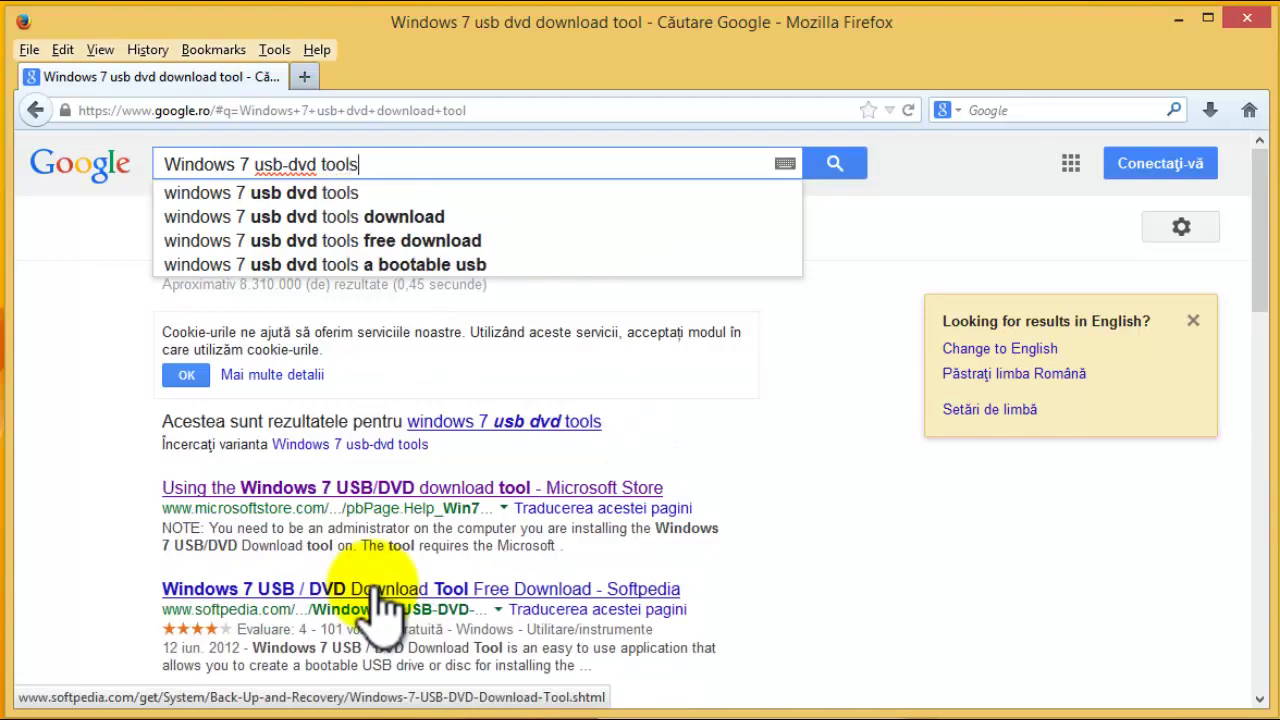
{"action": "key", "text": "Return"}
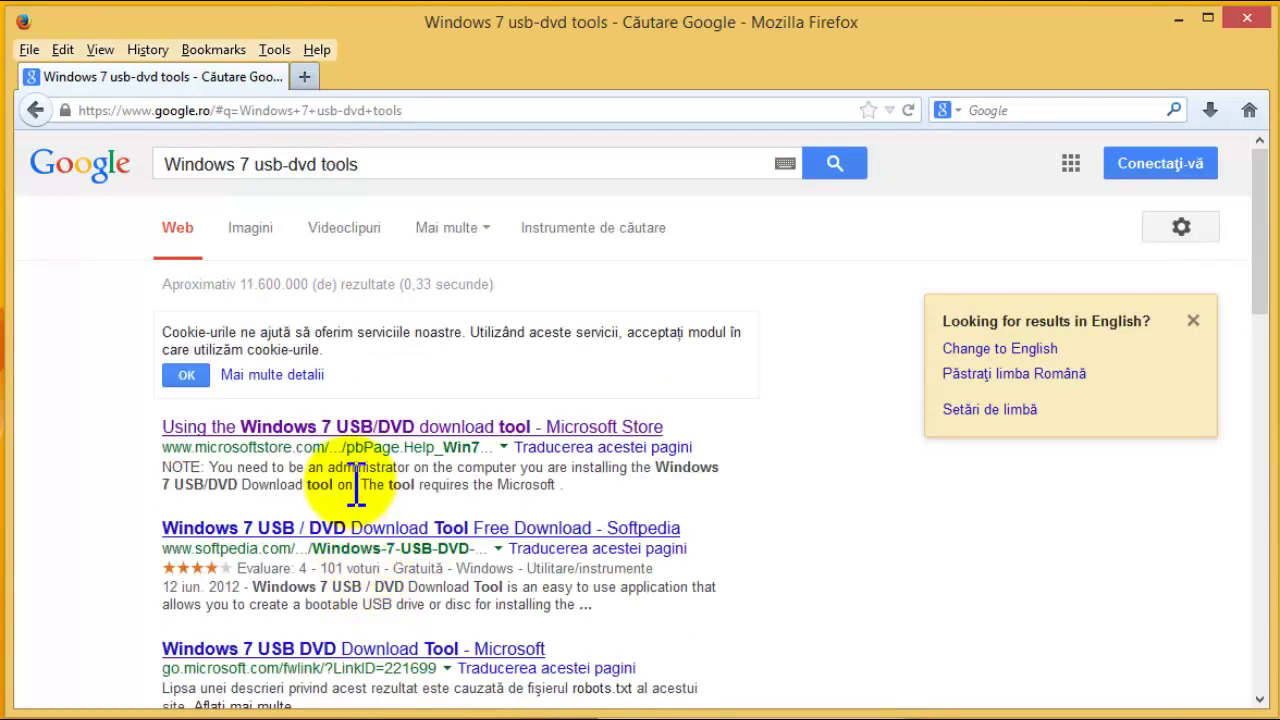
Open the Microsoft Store result on using the Windows 7 USB/DVD download tool and go to its Installation section.
{"action": "left_click", "coordinate": [326, 428]}
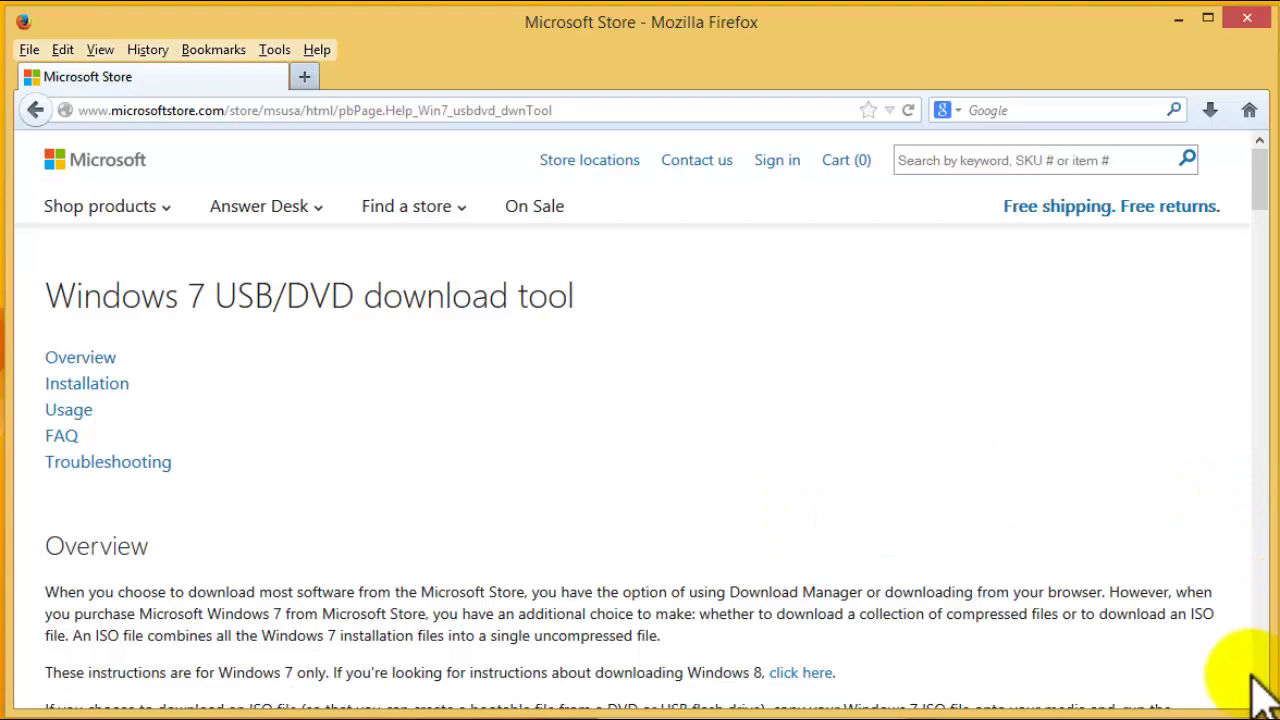
{"action": "scroll", "coordinate": [1258, 690], "scroll_direction": "down", "scroll_amount": 3}
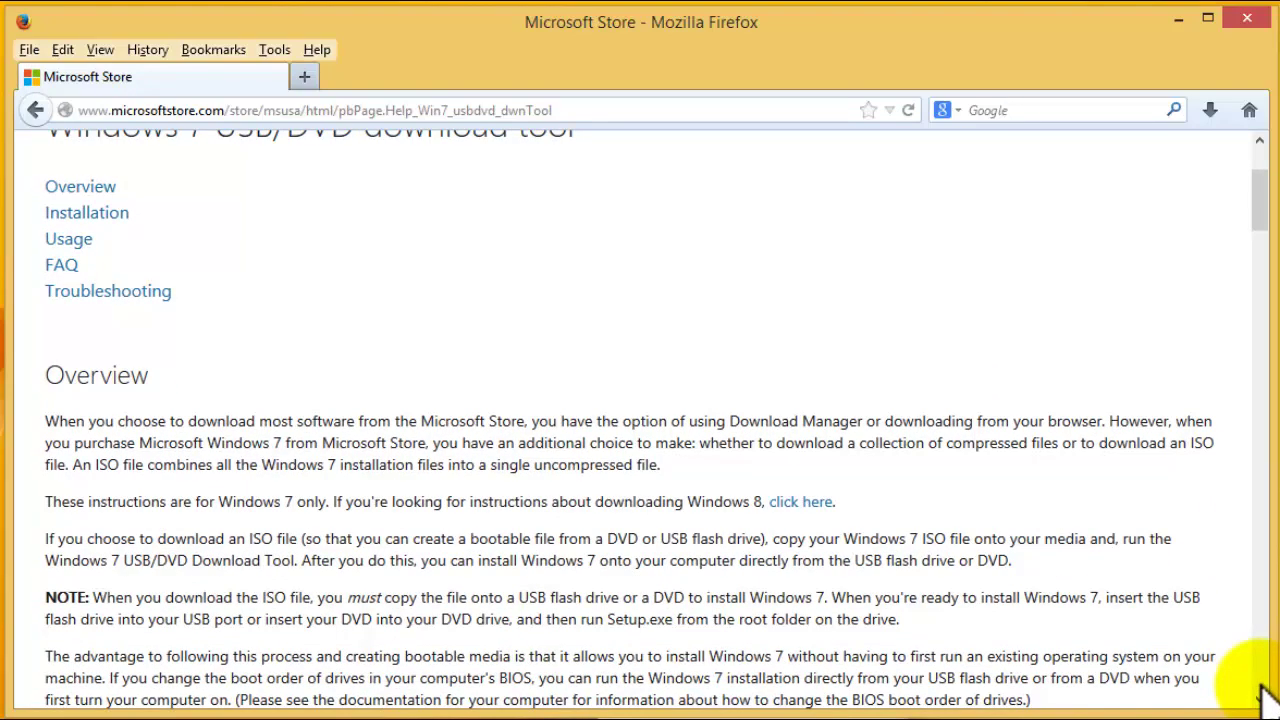
{"action": "scroll", "coordinate": [1265, 695], "scroll_direction": "down", "scroll_amount": 9}
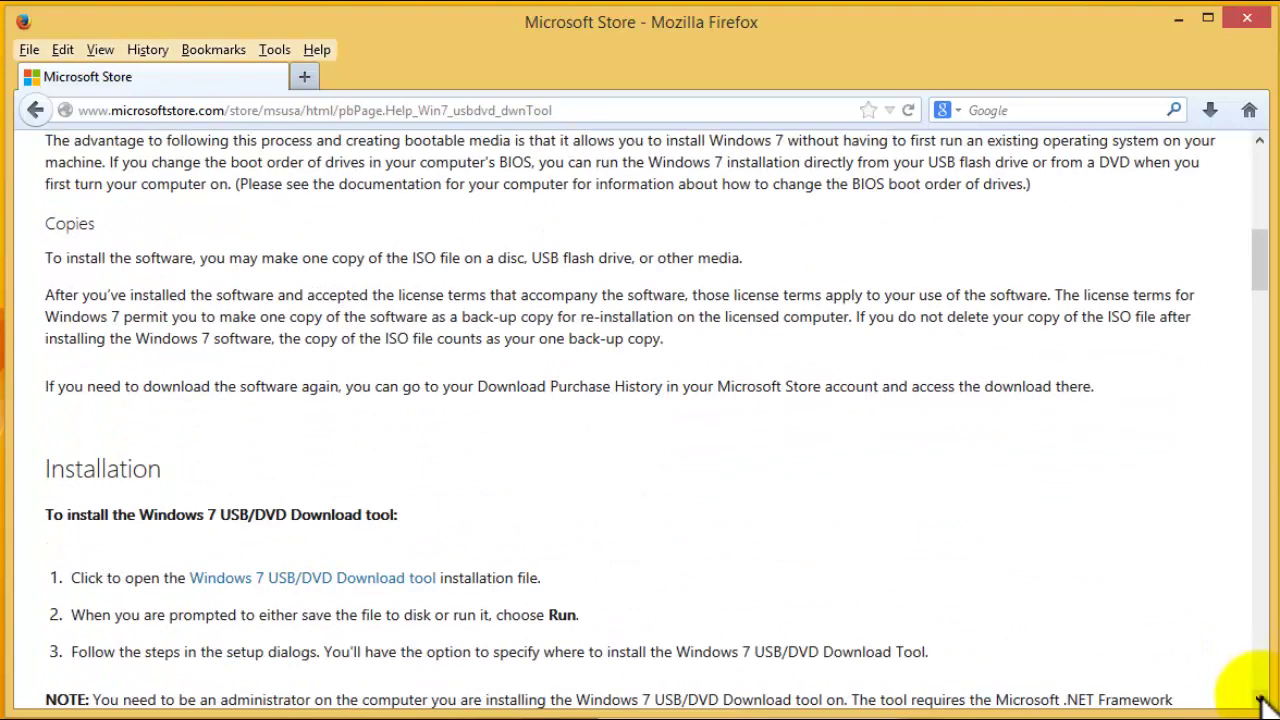
{"action": "scroll", "coordinate": [1262, 695], "scroll_direction": "down", "scroll_amount": 5}
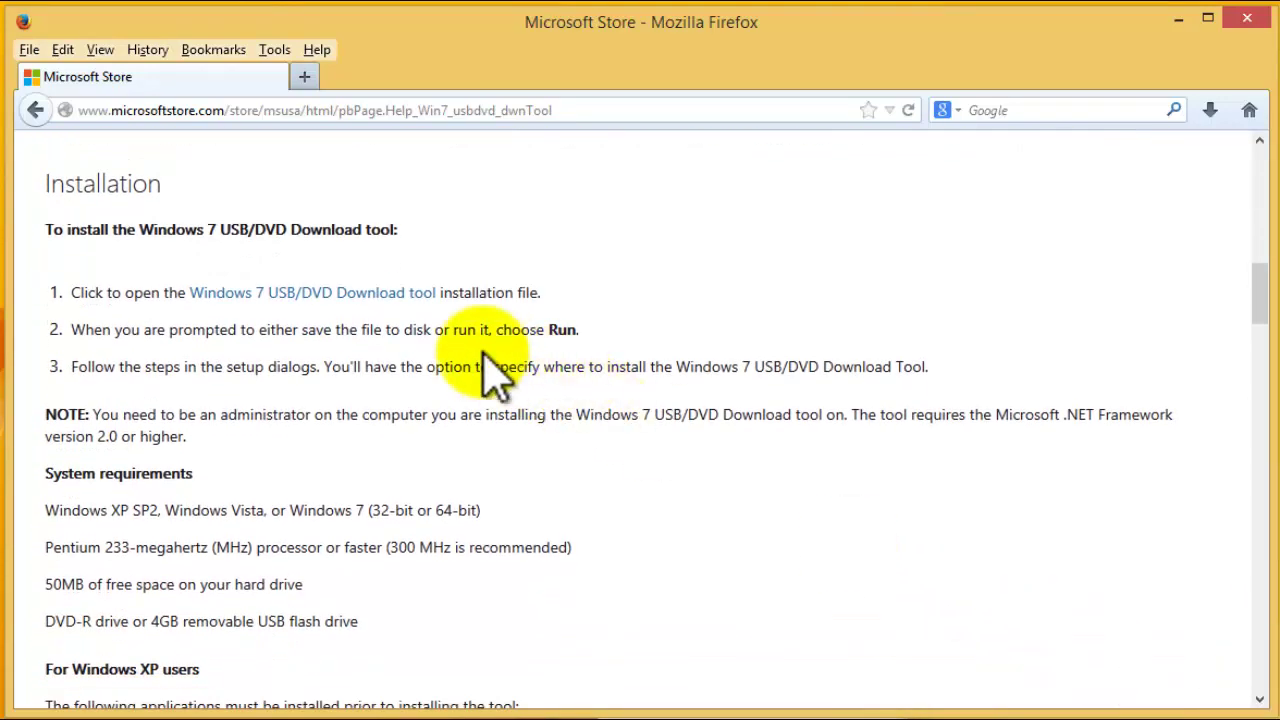
Download the Windows 7 USB/DVD Download tool installer and save it to the Desktop as Windows7-USB-DVD-tool.
{"action": "left_click", "coordinate": [360, 300]}
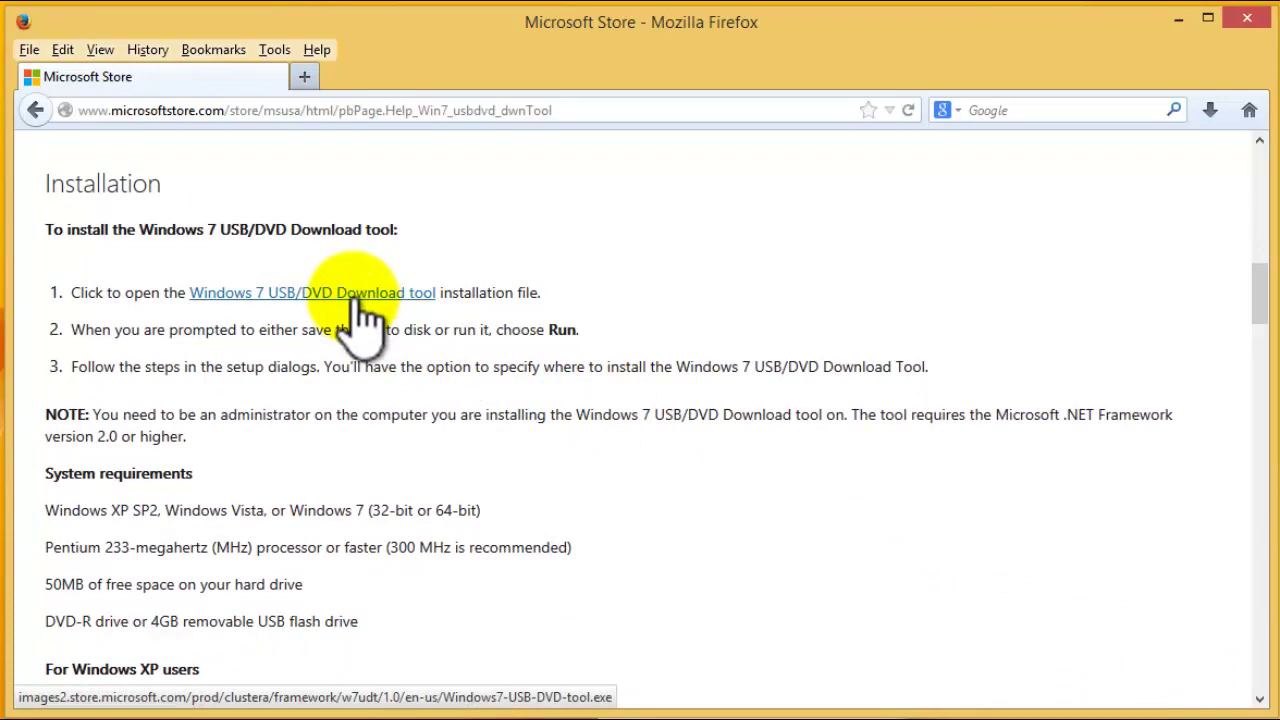
{"action": "left_click", "coordinate": [330, 296]}
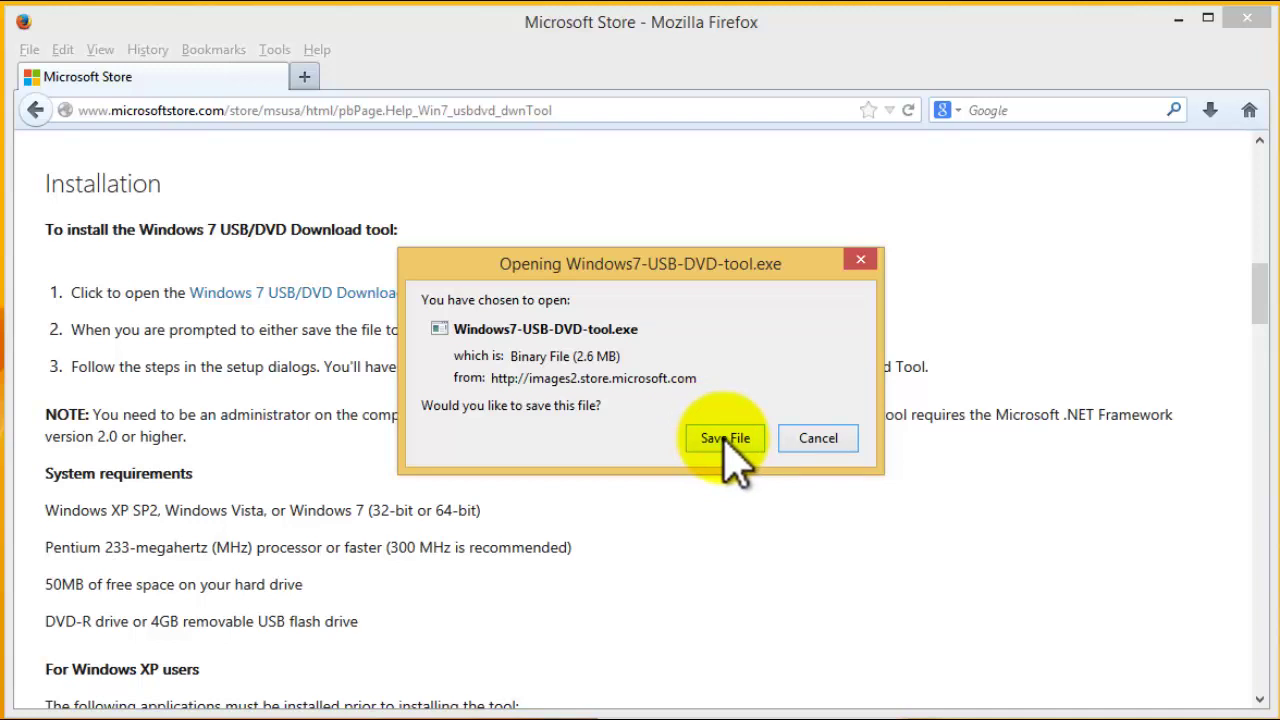
{"action": "left_click", "coordinate": [724, 438]}
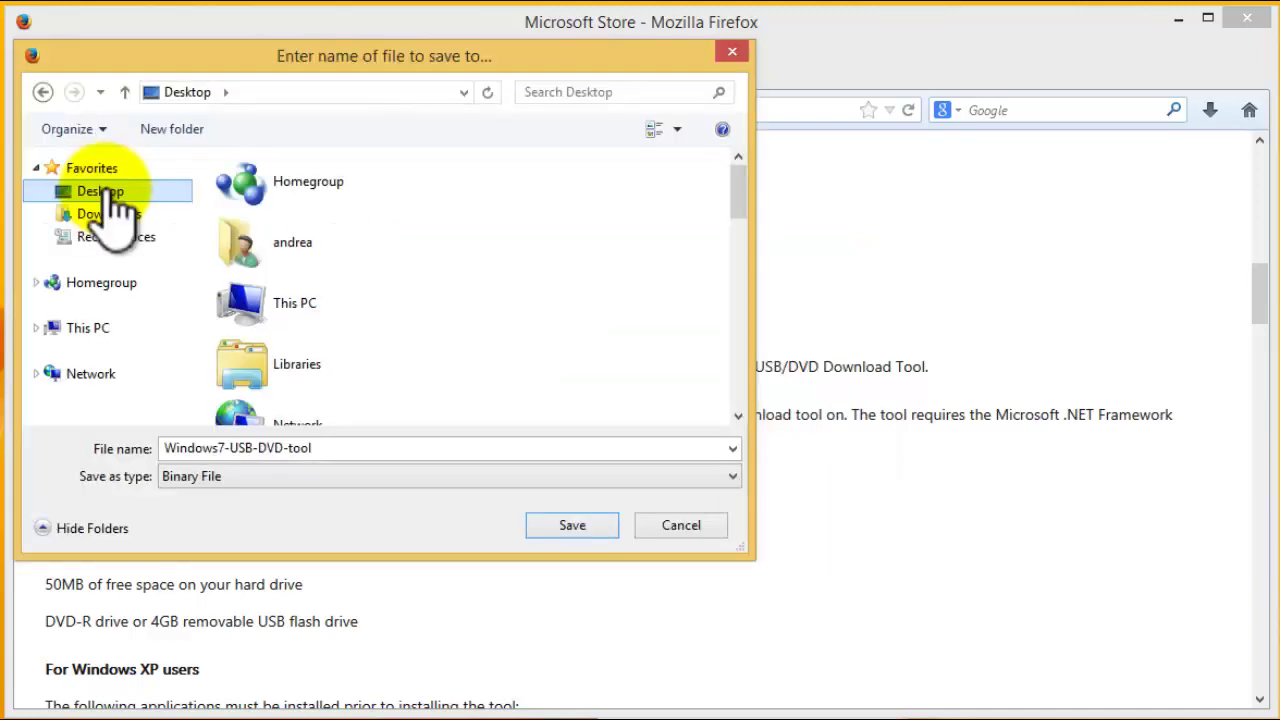
{"action": "left_click", "coordinate": [580, 527]}
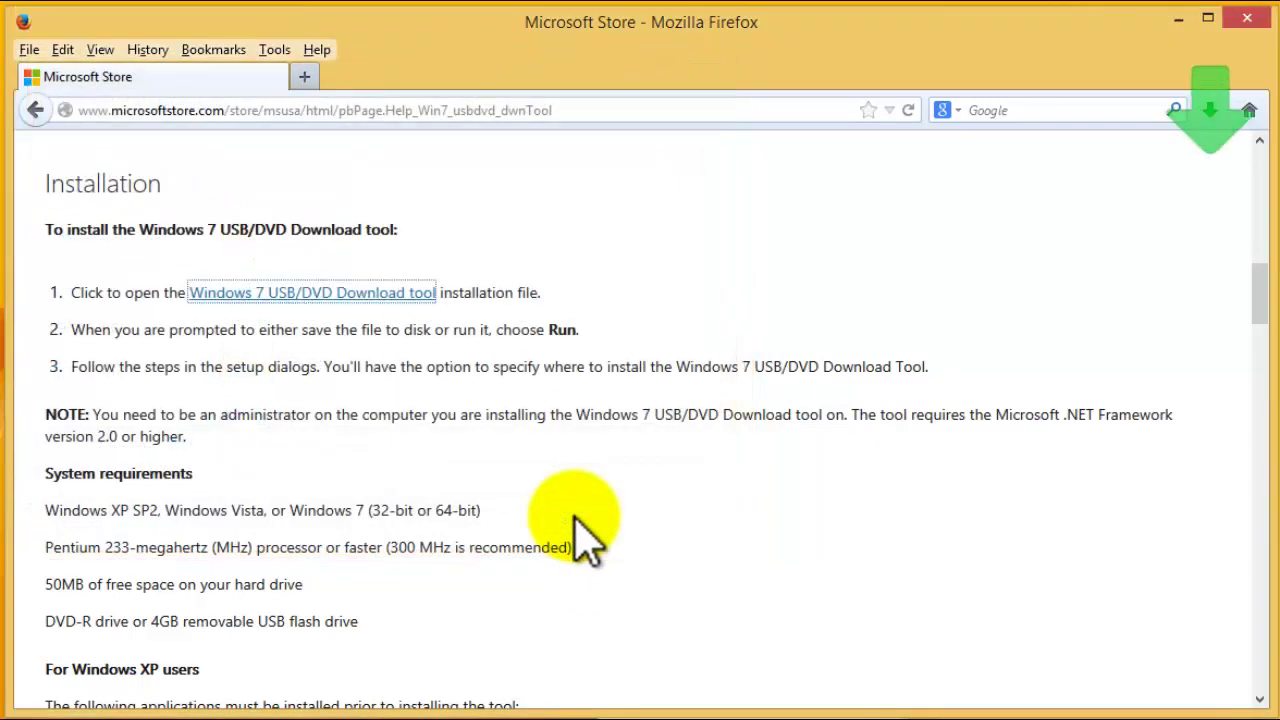
Minimize the browser and rearrange the desktop, placing the Windows7-USB-DVD-tool installer in the middle and the 9600.16384 image file below ImgBurn.
{"action": "left_click", "coordinate": [1180, 18]}
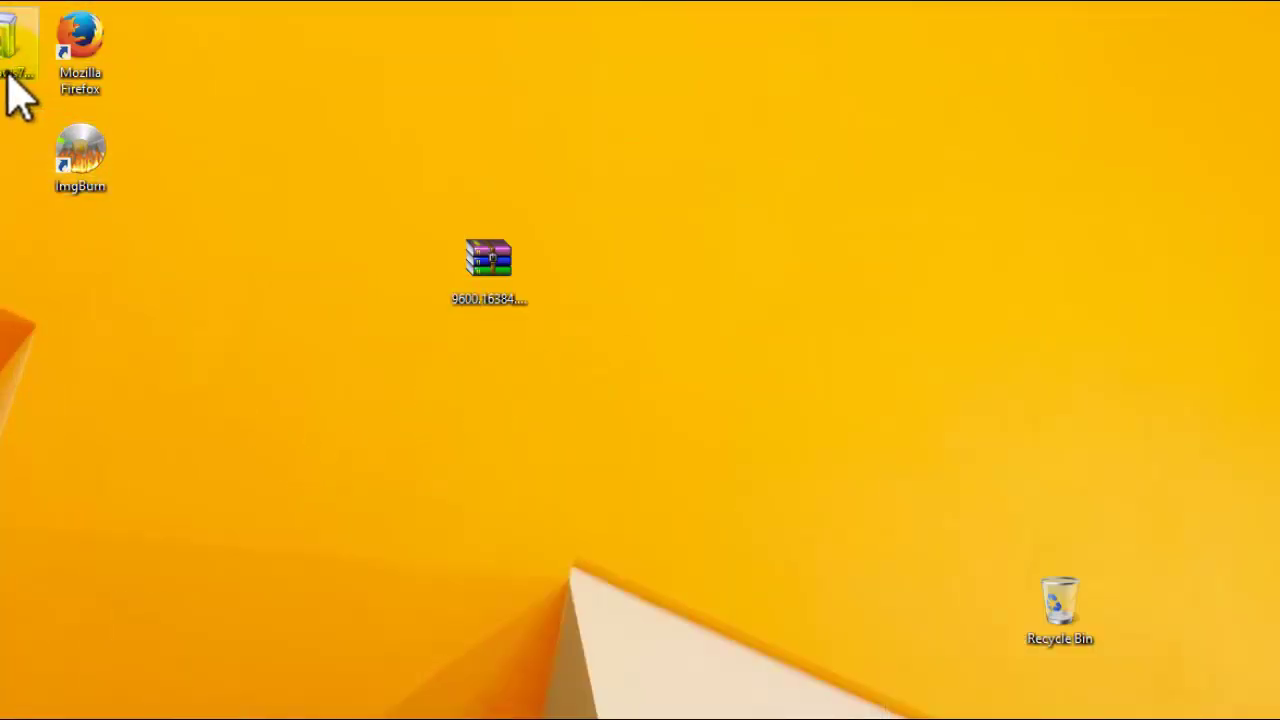
{"action": "left_click_drag", "start_coordinate": [8, 70], "coordinate": [676, 300]}
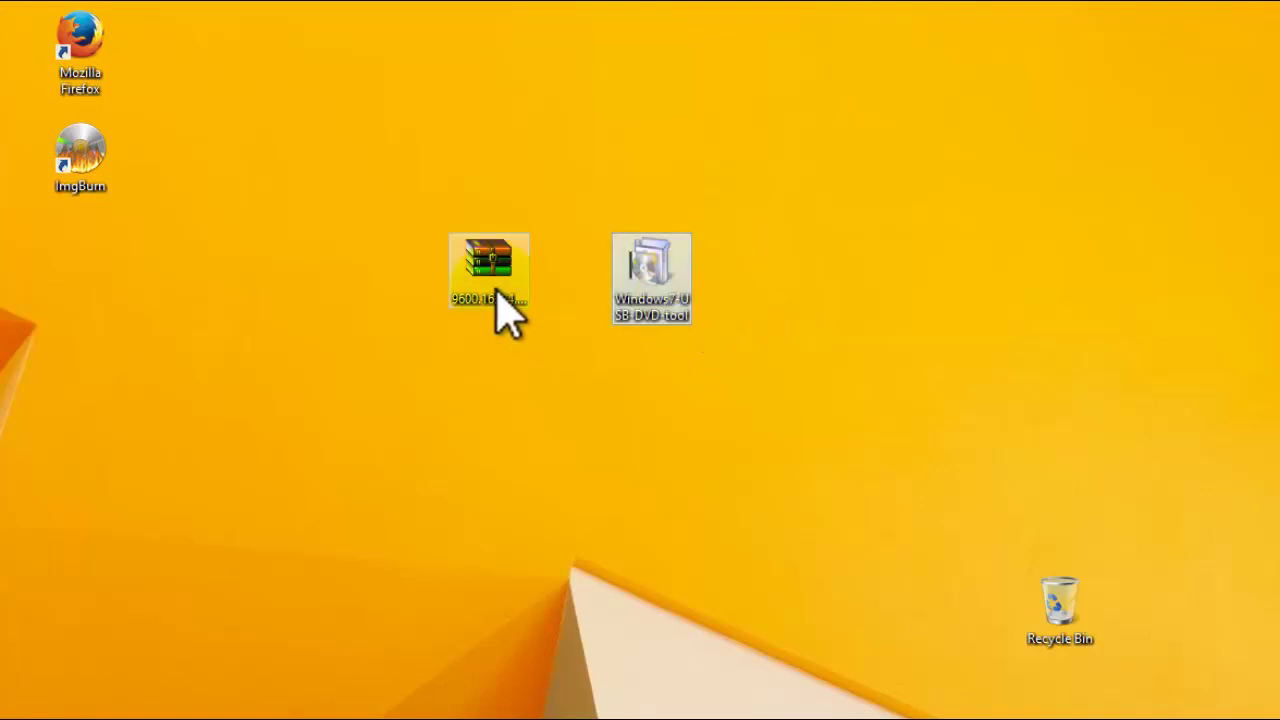
{"action": "left_click_drag", "start_coordinate": [494, 300], "coordinate": [120, 350]}
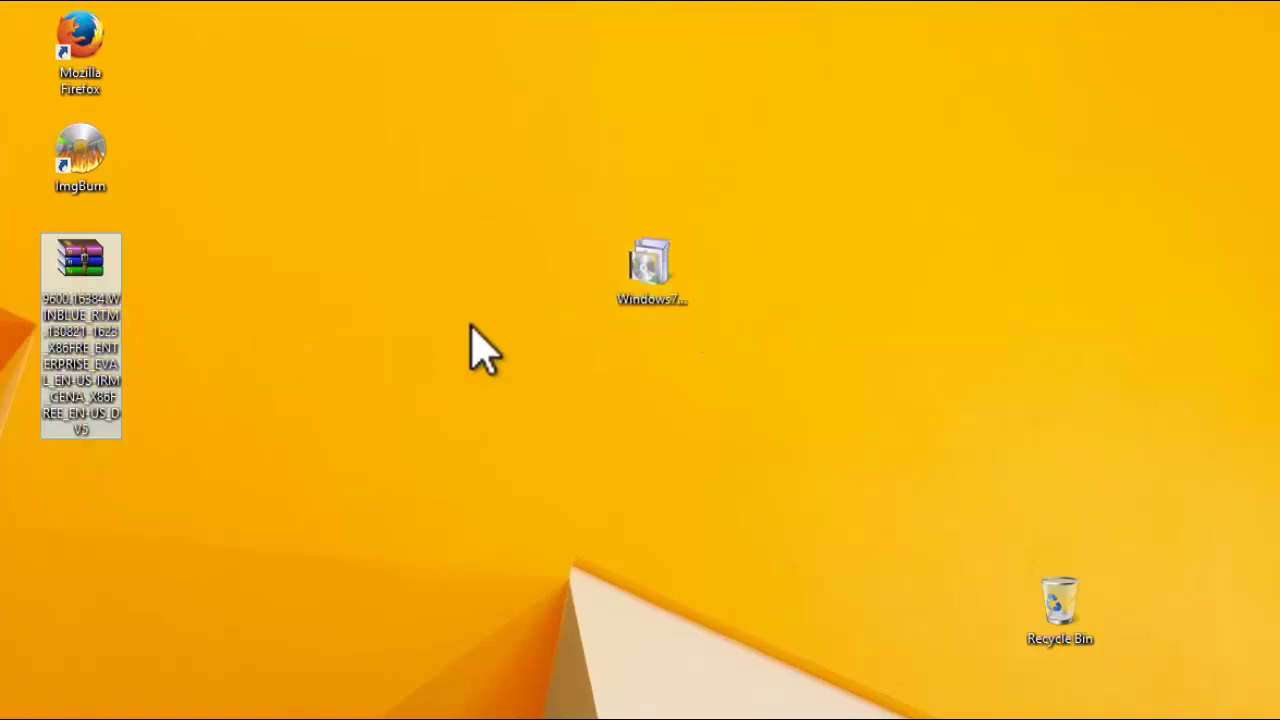
{"action": "left_click_drag", "start_coordinate": [675, 305], "coordinate": [600, 345]}
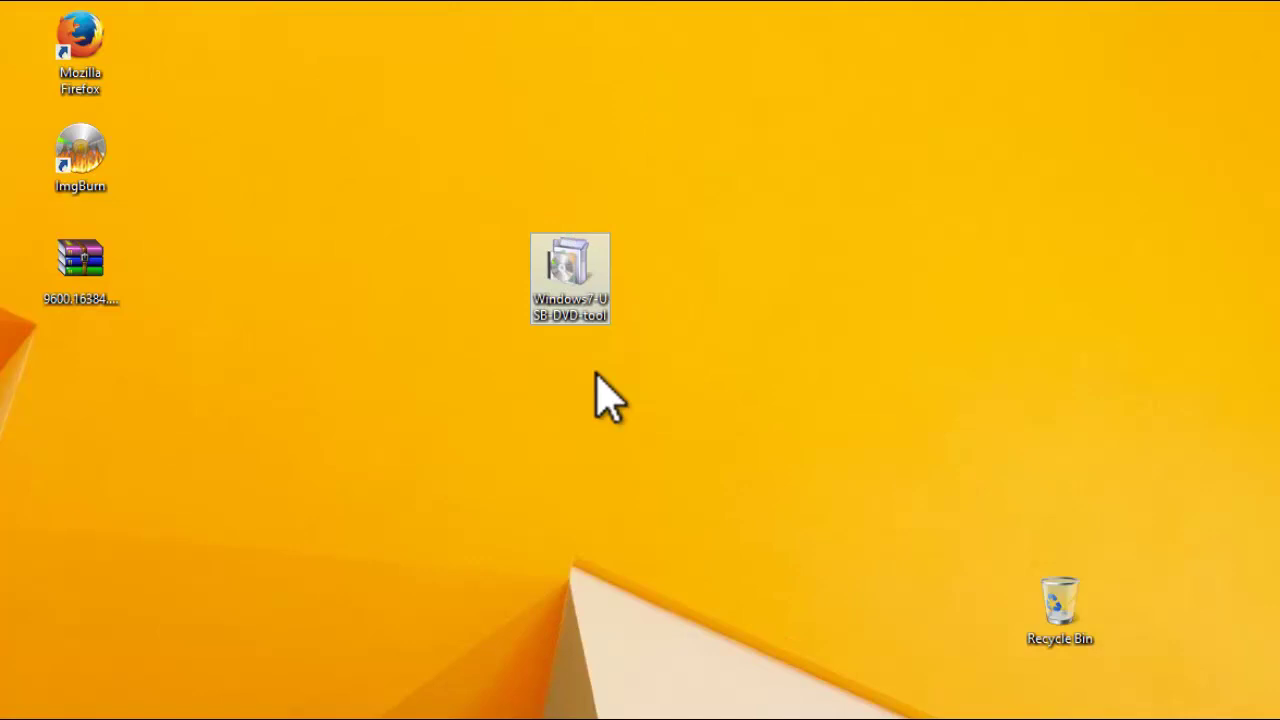
Run the Windows7-USB-DVD-tool installer and complete the setup wizard with its default settings.
{"action": "double_click", "coordinate": [588, 300]}
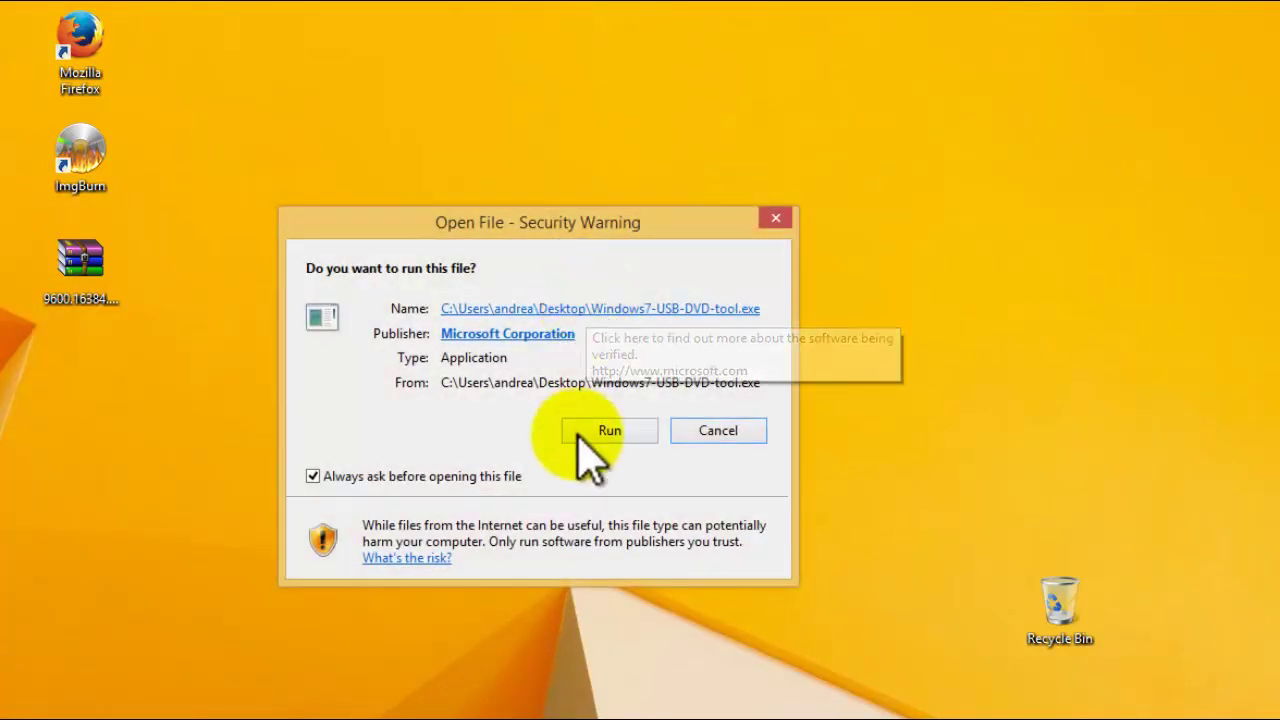
{"action": "left_click", "coordinate": [592, 430]}
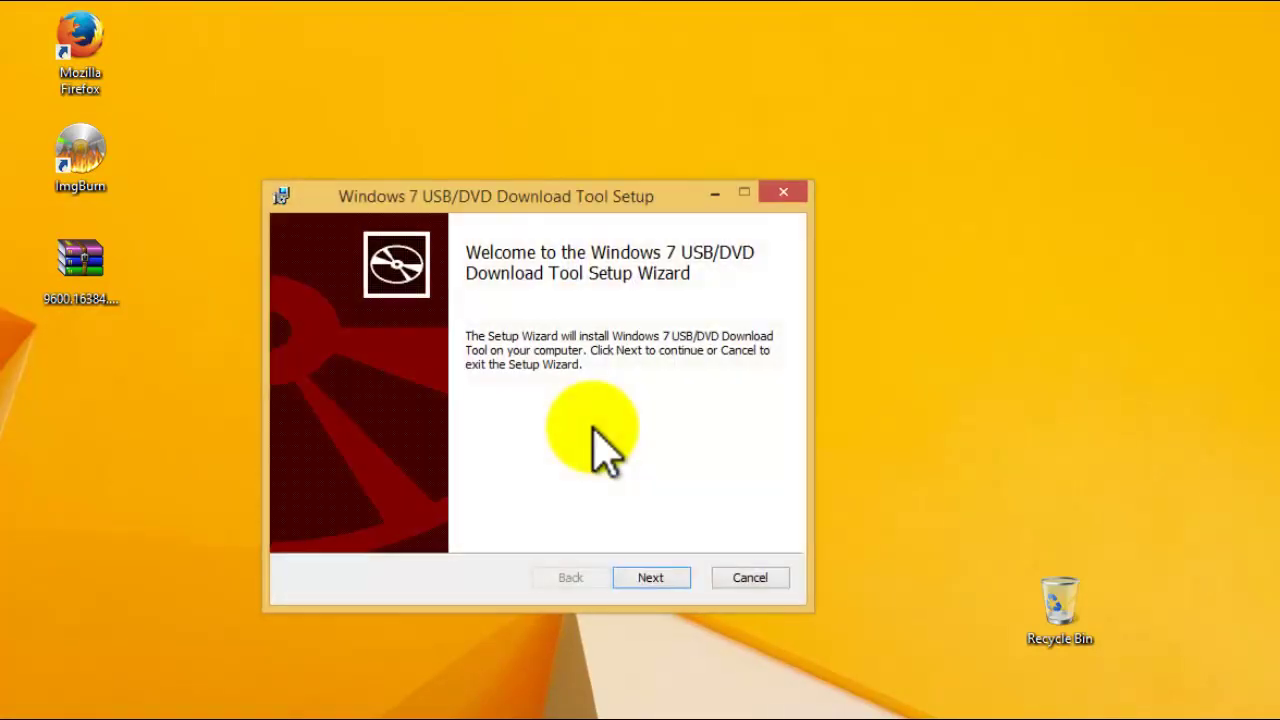
{"action": "left_click", "coordinate": [645, 577]}
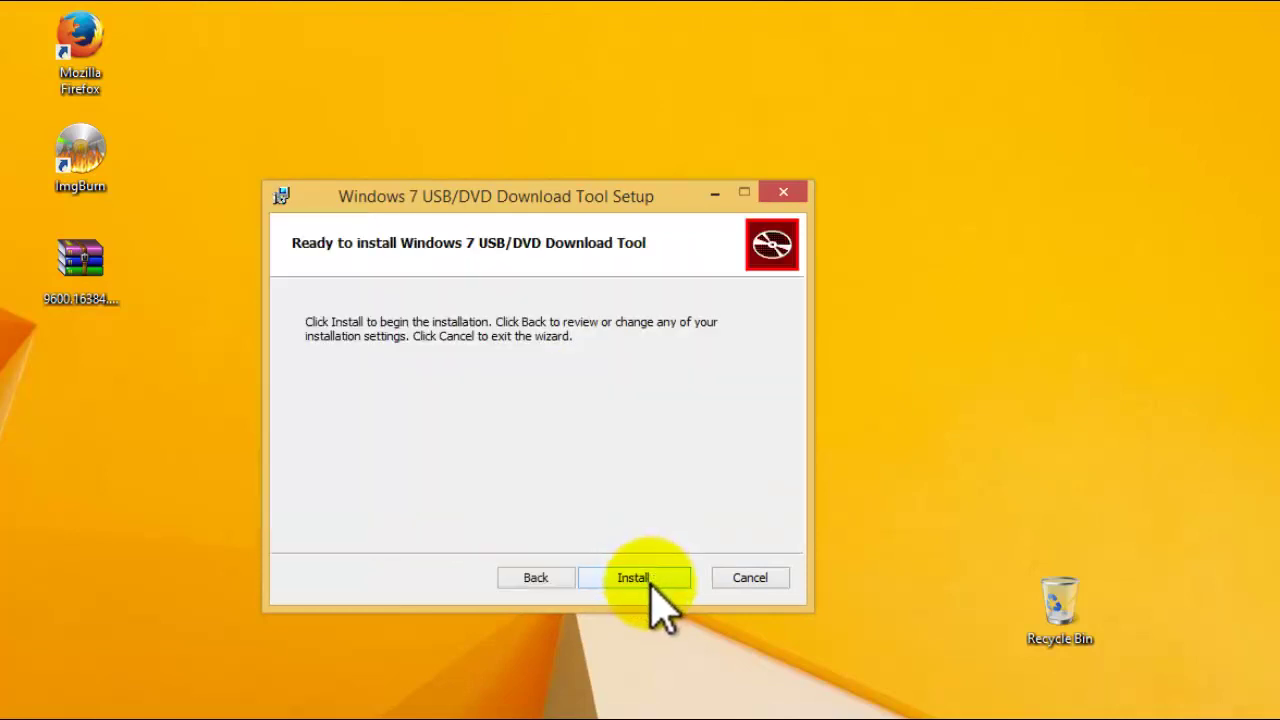
{"action": "left_click", "coordinate": [652, 590]}
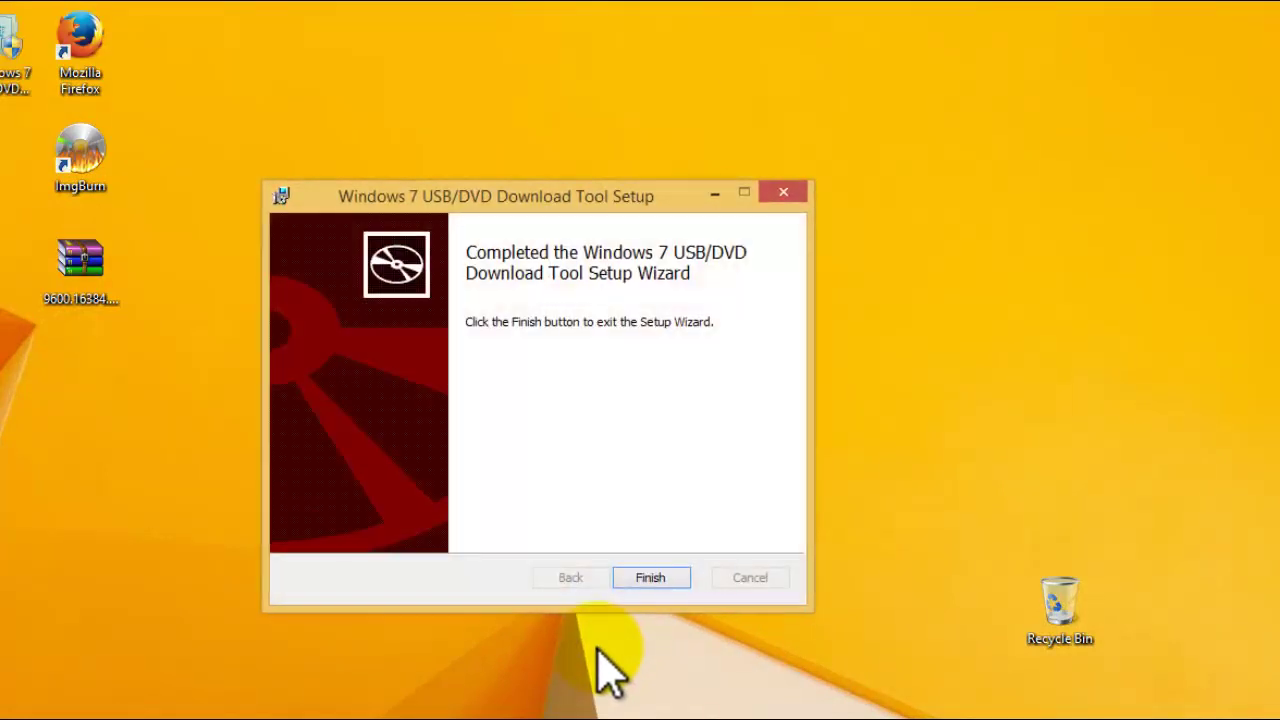
{"action": "left_click", "coordinate": [668, 577]}
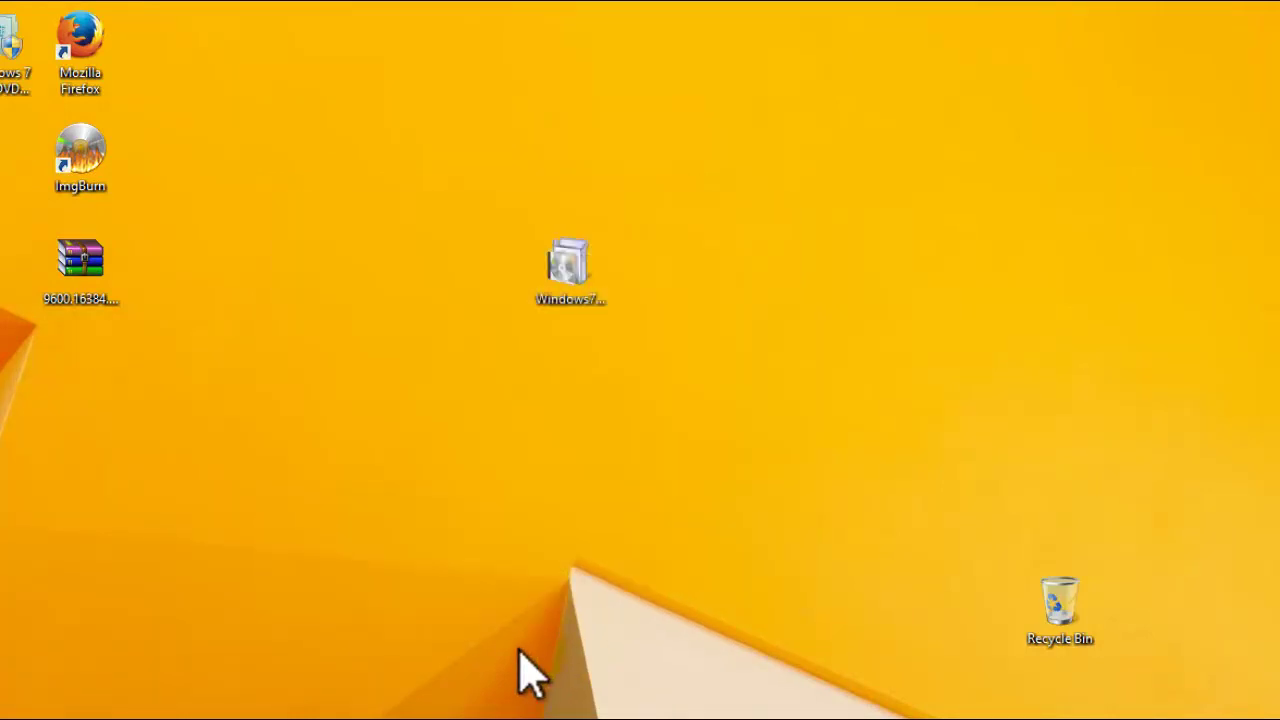
Move the installer icon below the 9600.16384 image file and the Windows 7 USB DVD Download Tool shortcut to the middle of the desktop.
{"action": "left_click", "coordinate": [586, 299]}
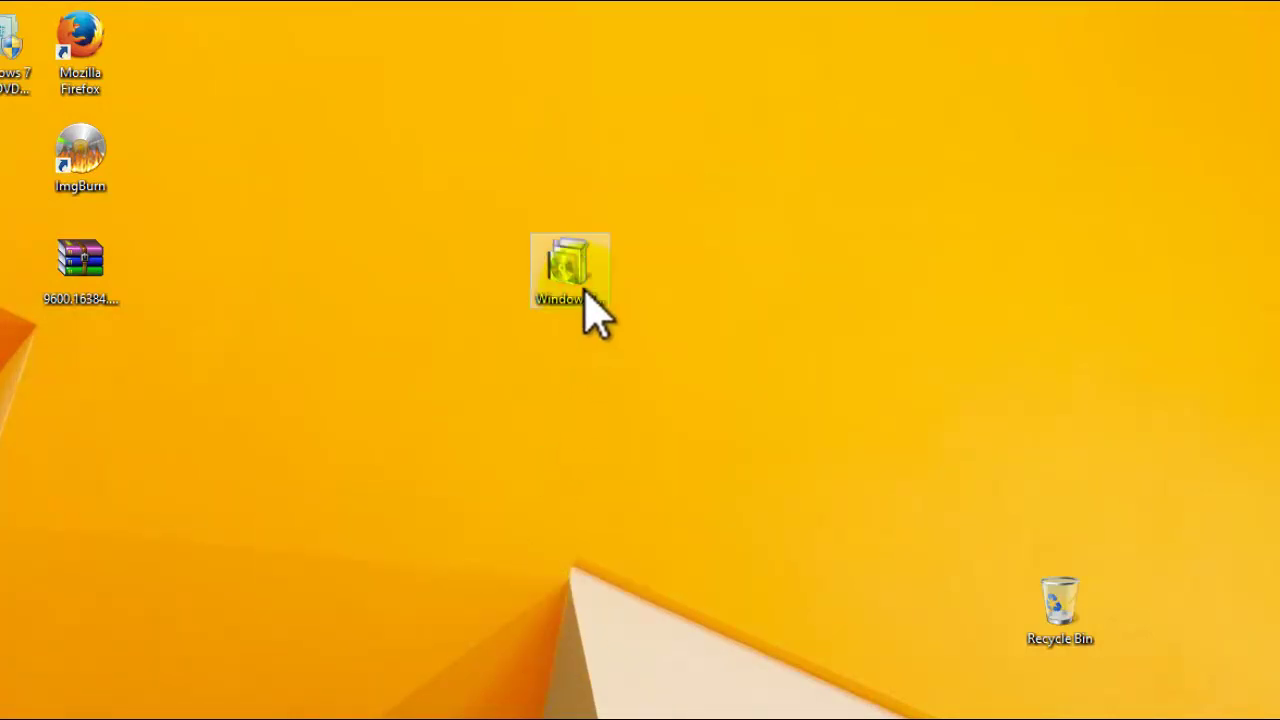
{"action": "left_click_drag", "start_coordinate": [586, 295], "coordinate": [82, 398]}
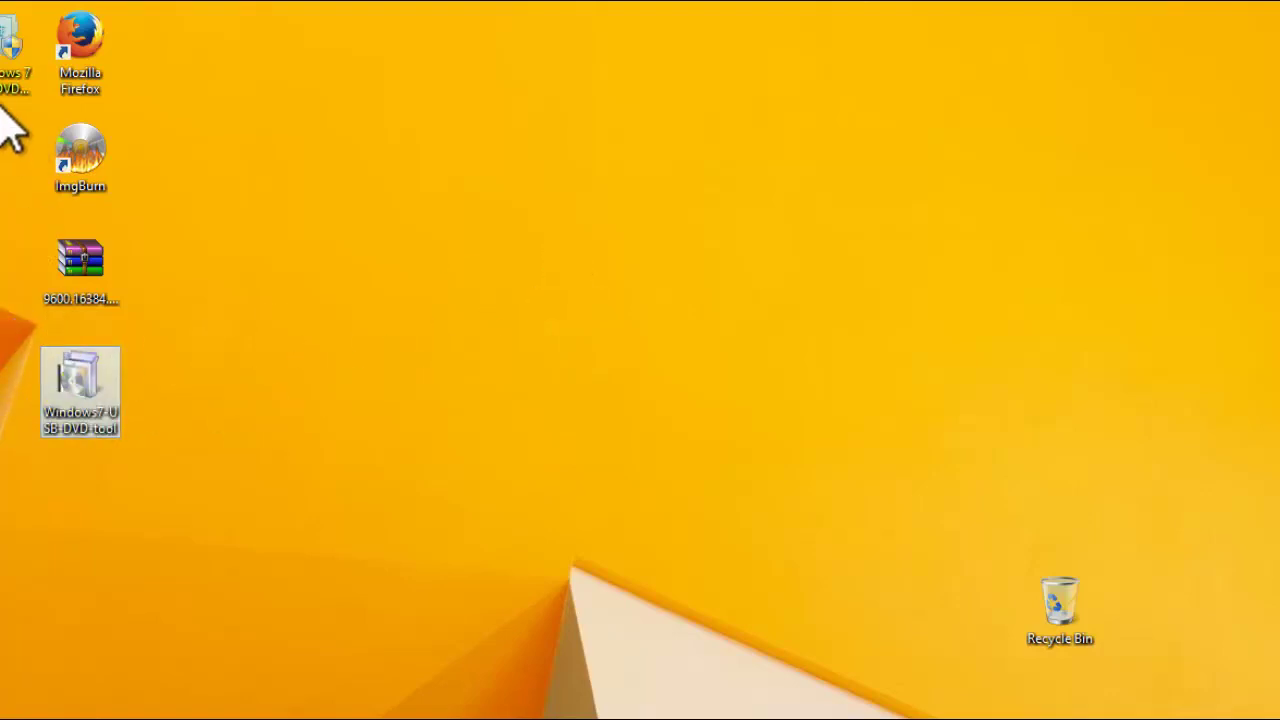
{"action": "left_click_drag", "start_coordinate": [12, 60], "coordinate": [520, 300]}
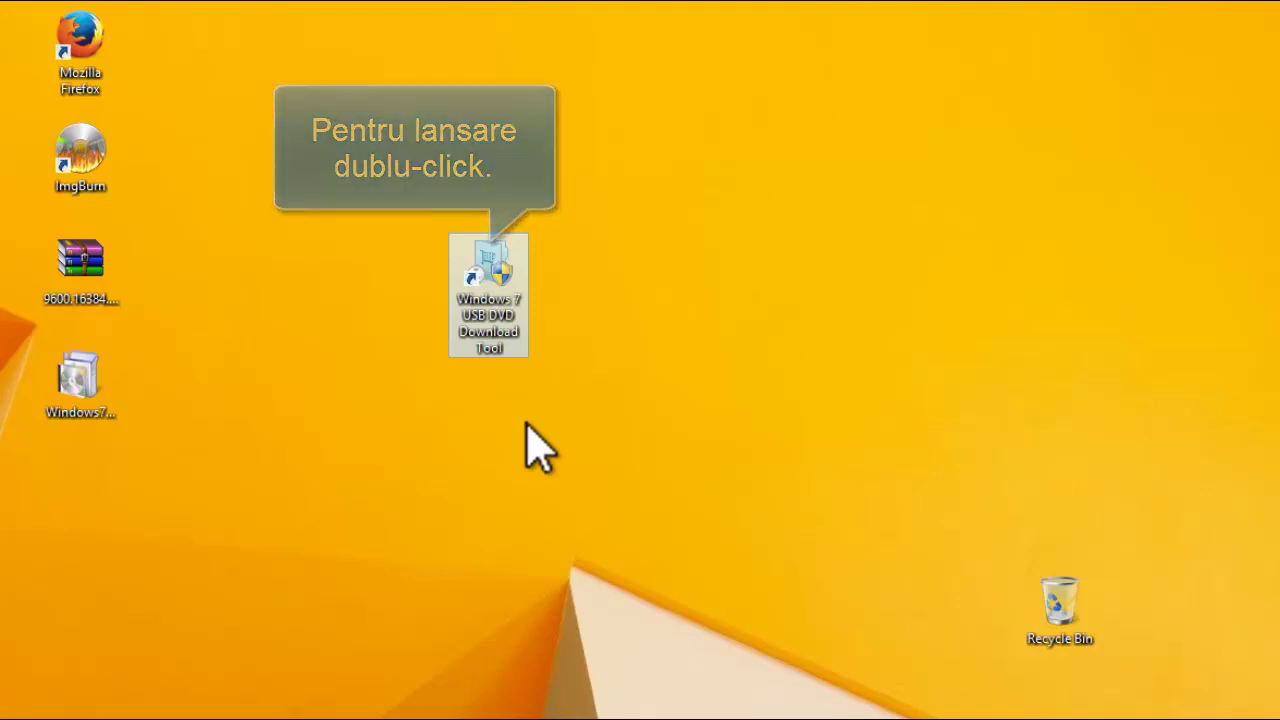
Launch the Windows 7 USB DVD Download Tool and place the 9600.16384 Windows 8.1 image file beside its shortcut on the desktop.
{"action": "double_click", "coordinate": [505, 337]}
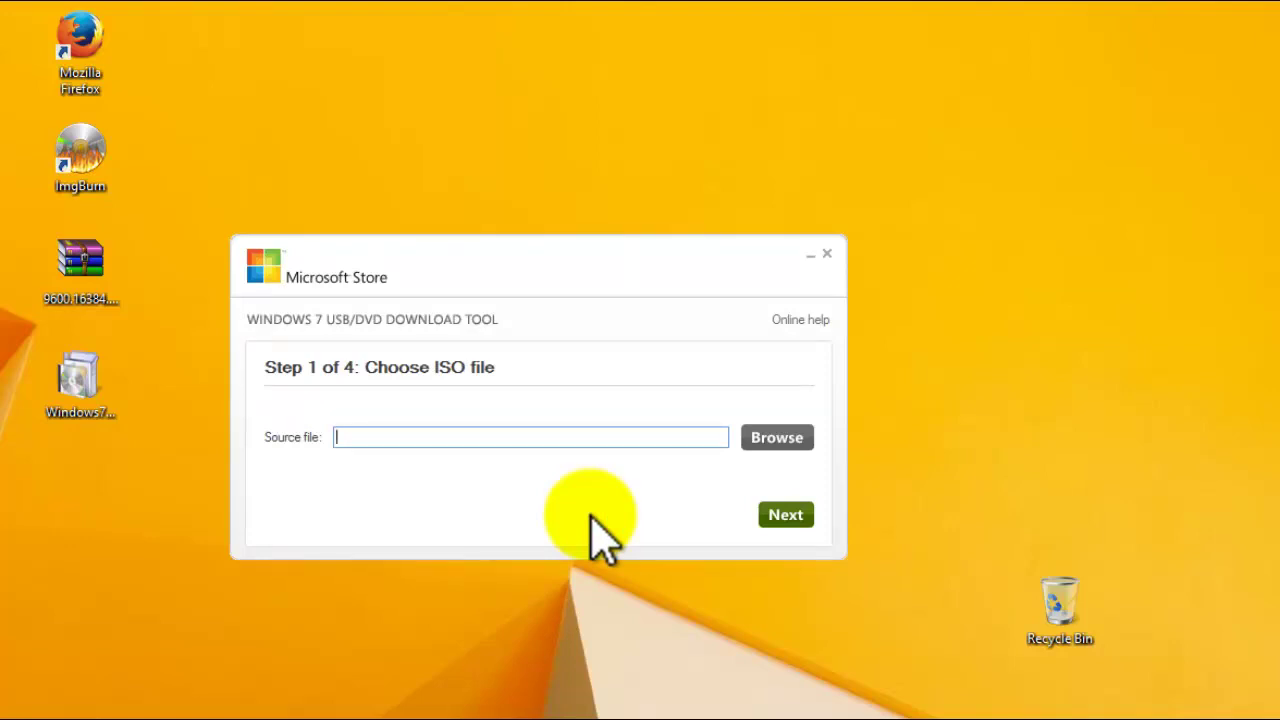
{"action": "left_click_drag", "start_coordinate": [618, 277], "coordinate": [616, 421]}
{"action": "left_click_drag", "start_coordinate": [85, 268], "coordinate": [683, 262]}
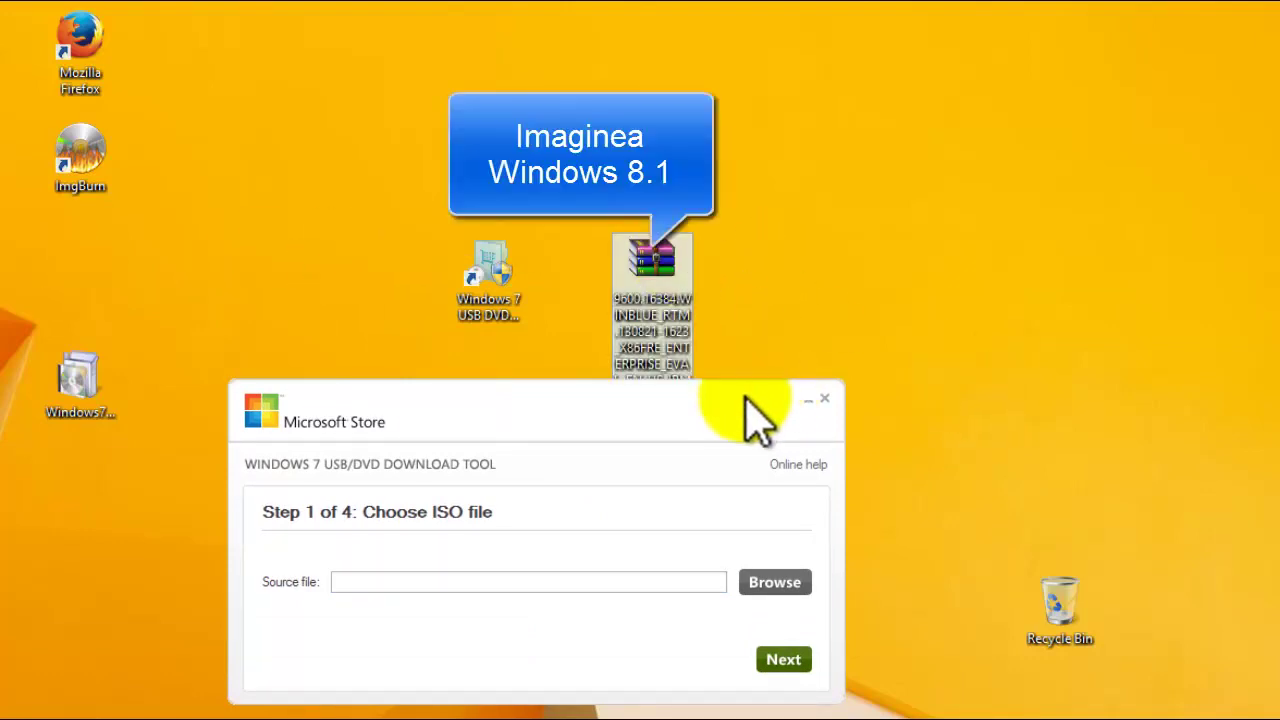
{"action": "left_click_drag", "start_coordinate": [757, 420], "coordinate": [810, 219]}
{"action": "left_click", "coordinate": [680, 316]}
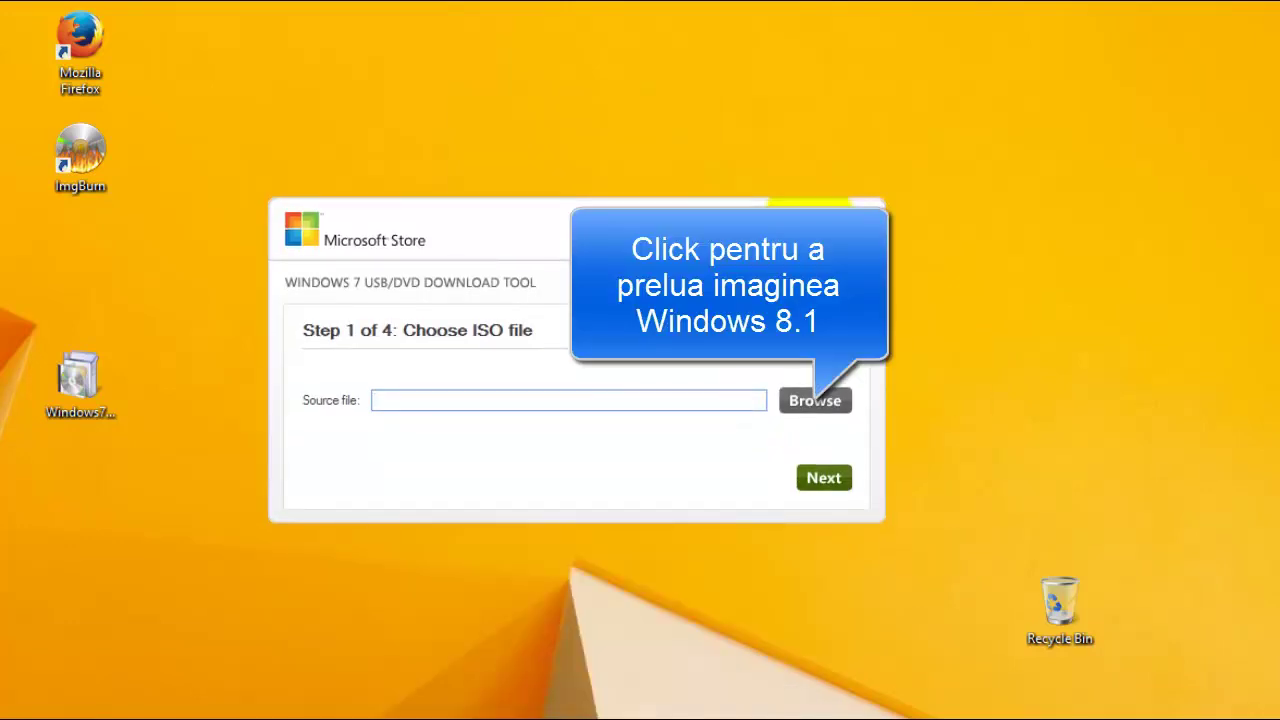
Set the 9600.16384.WINBLUE_RTM image from the Desktop as the source file and continue to the media type choice.
{"action": "left_click", "coordinate": [812, 402]}
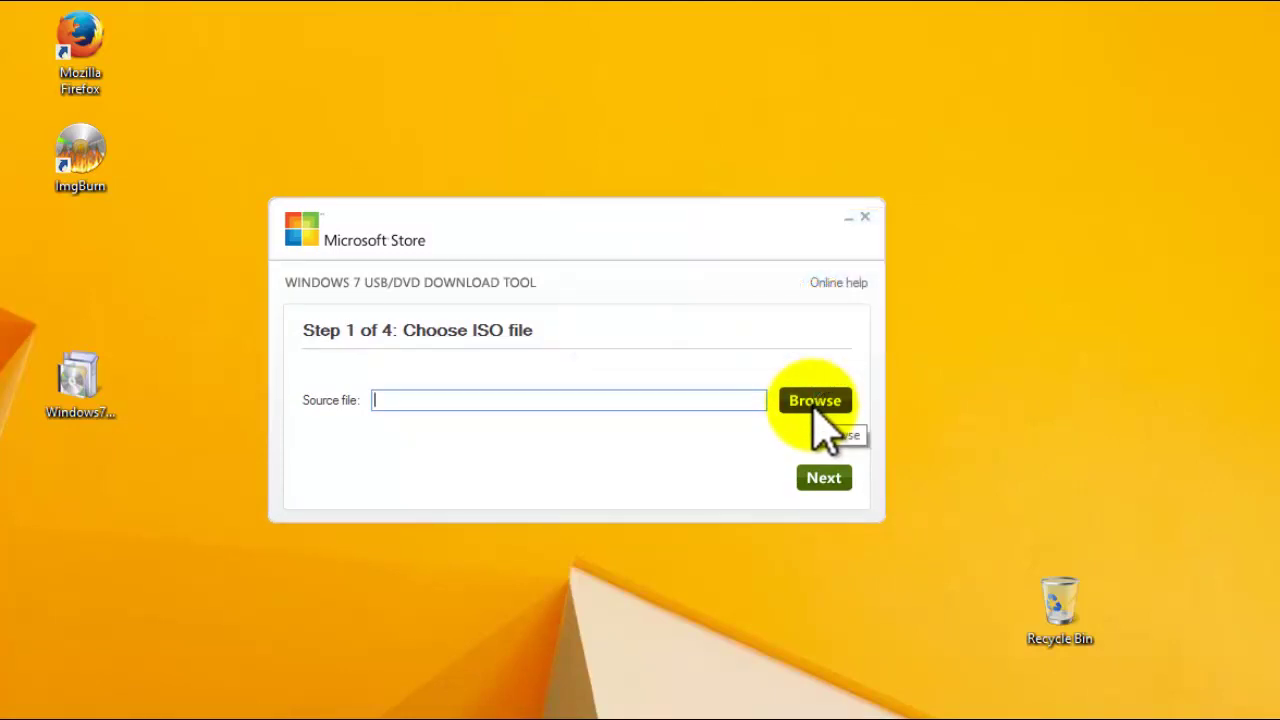
{"action": "left_click", "coordinate": [815, 402]}
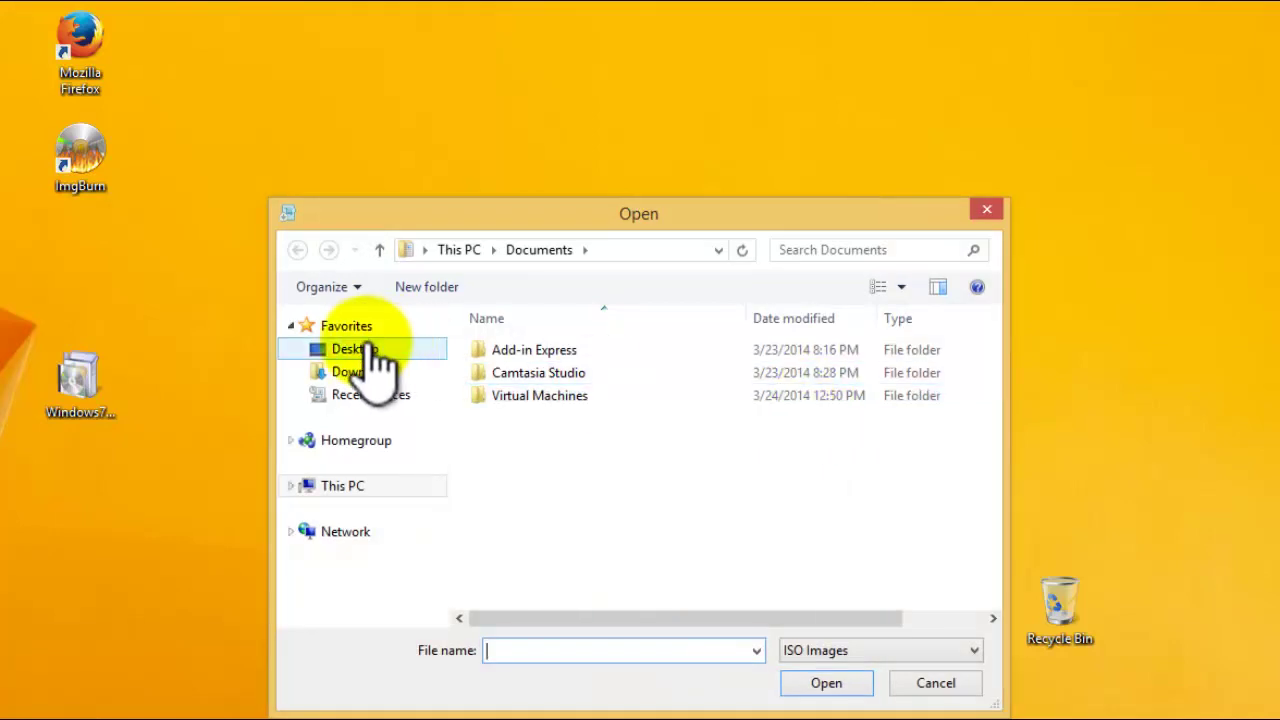
{"action": "left_click", "coordinate": [368, 350]}
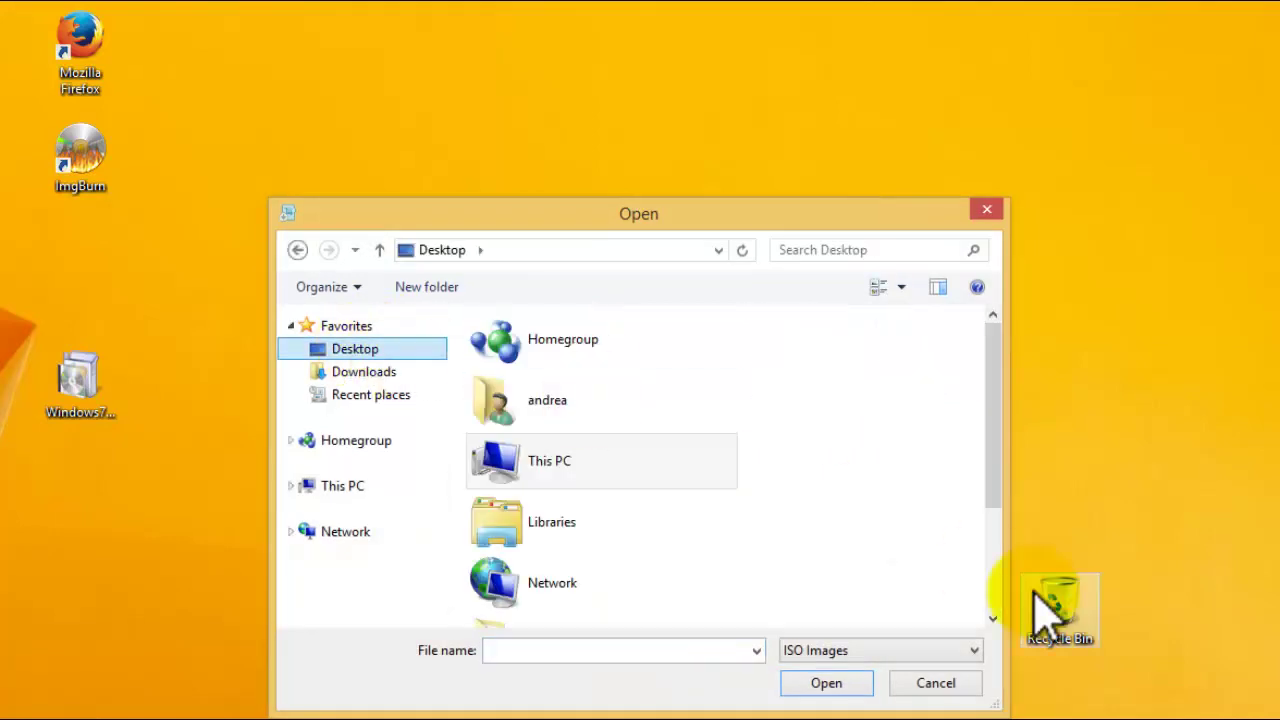
{"action": "scroll", "coordinate": [988, 590], "scroll_direction": "down", "scroll_amount": 3}
{"action": "left_click_drag", "start_coordinate": [805, 215], "coordinate": [793, 95]}
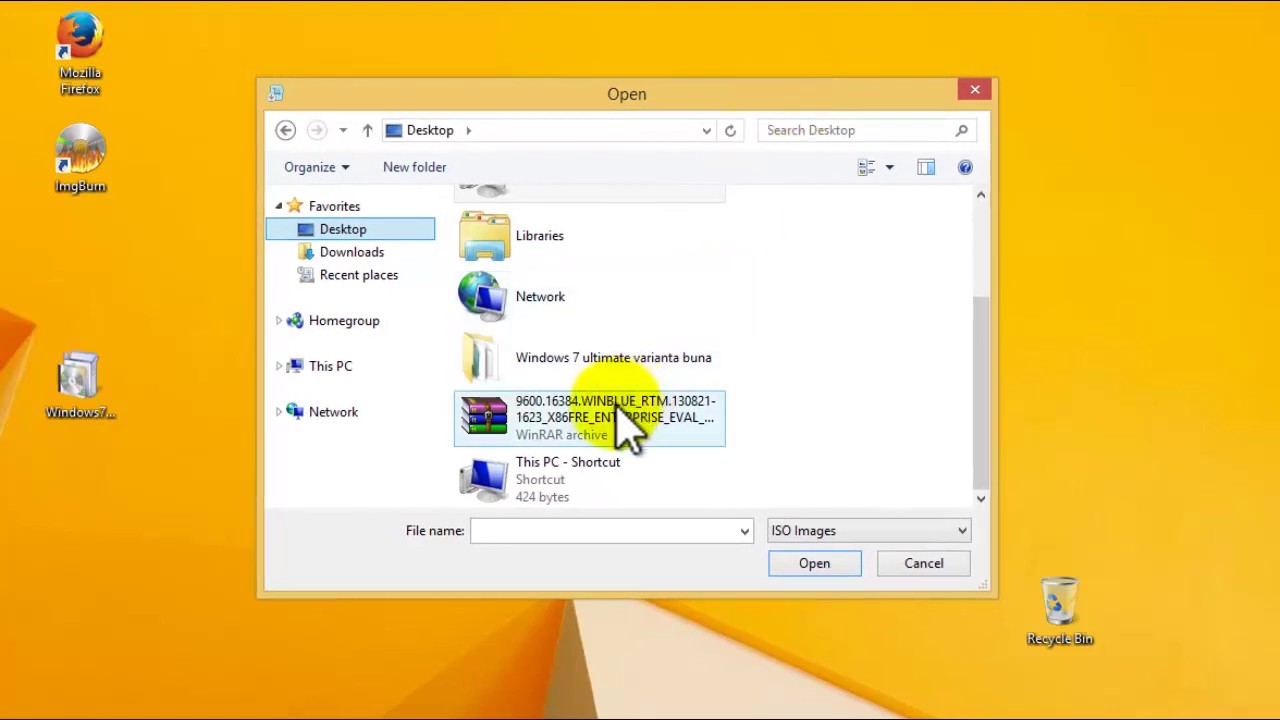
{"action": "left_click", "coordinate": [617, 410]}
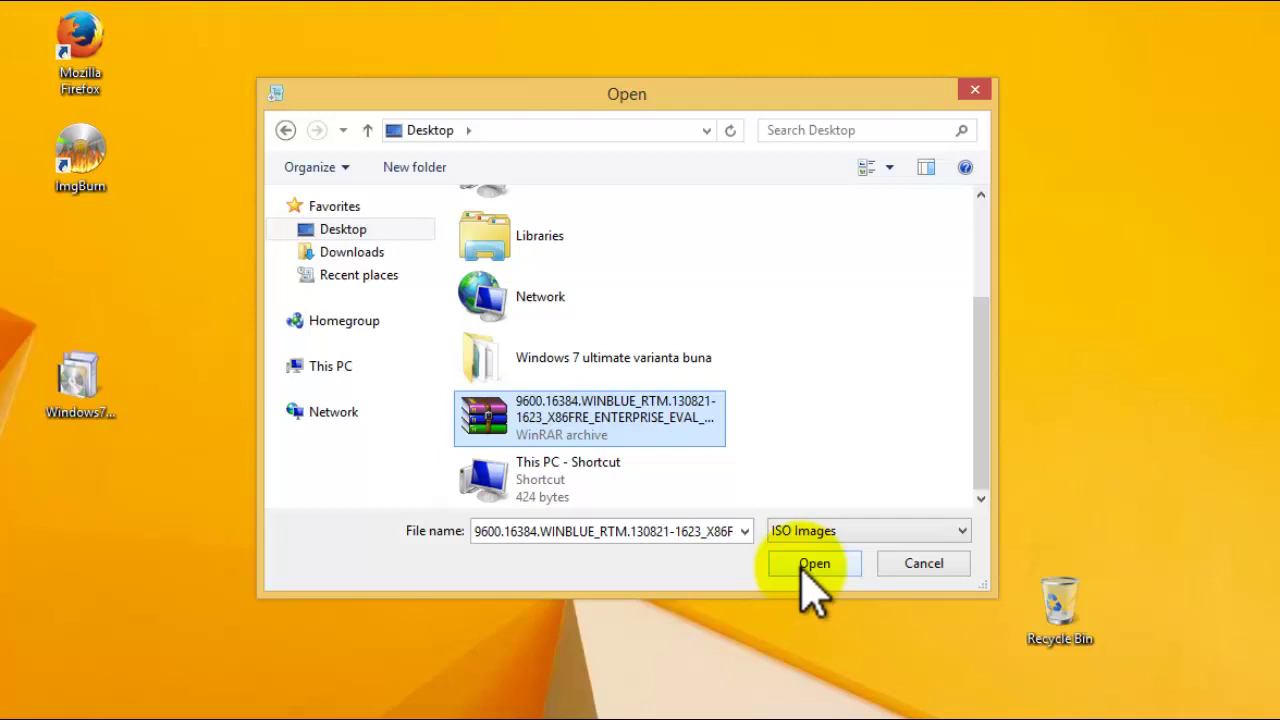
{"action": "left_click", "coordinate": [801, 576]}
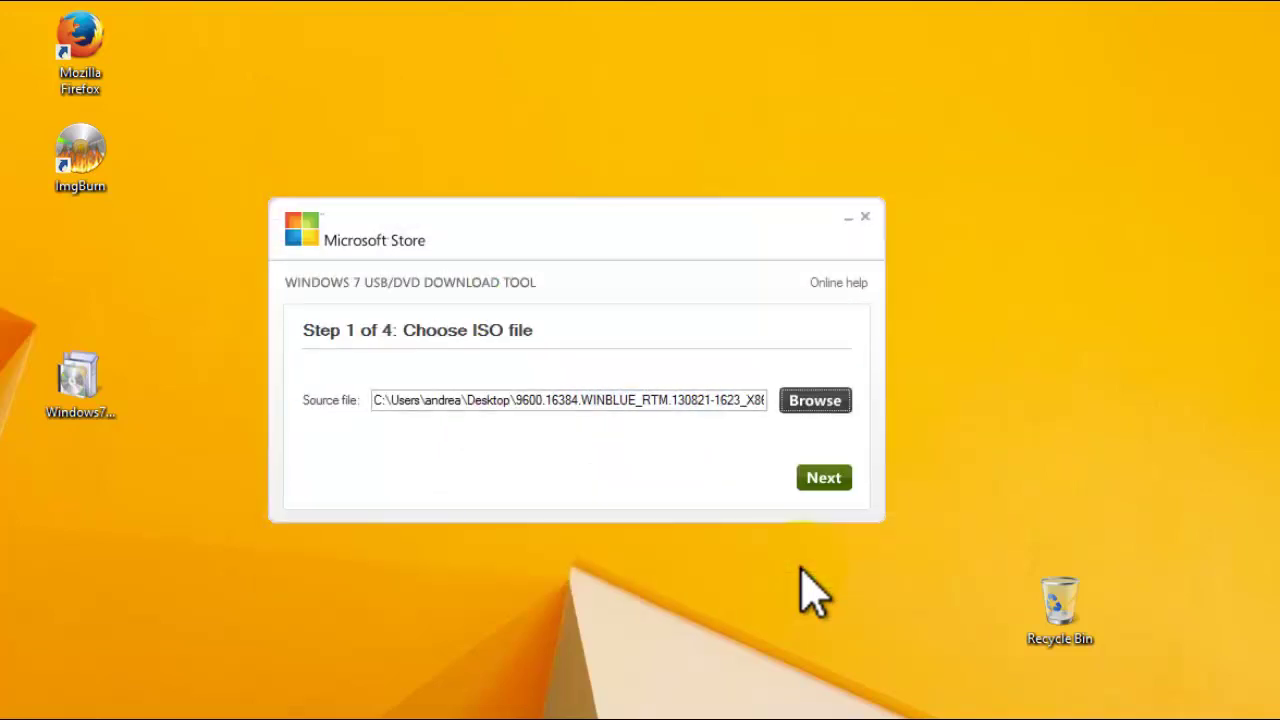
{"action": "left_click", "coordinate": [822, 480]}
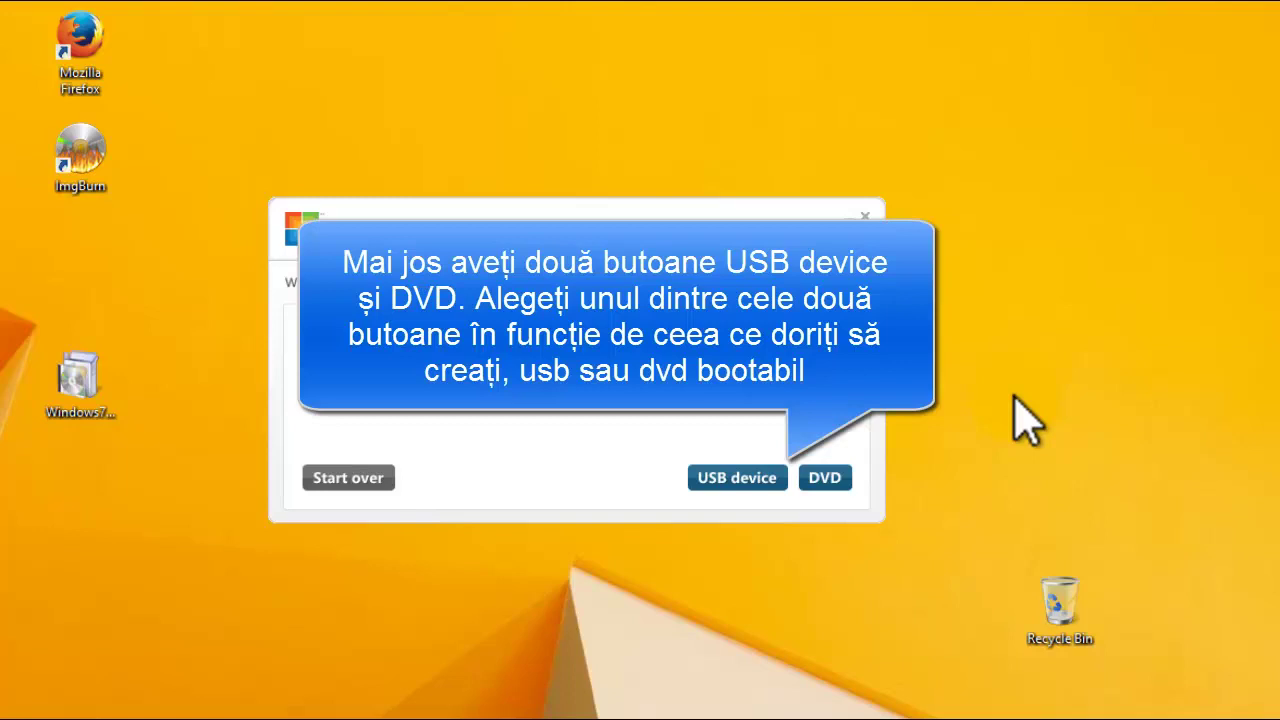
Choose USB device as the media type, and select the F:\ (USB) drive after refreshing the device list.
{"action": "left_click", "coordinate": [833, 497]}
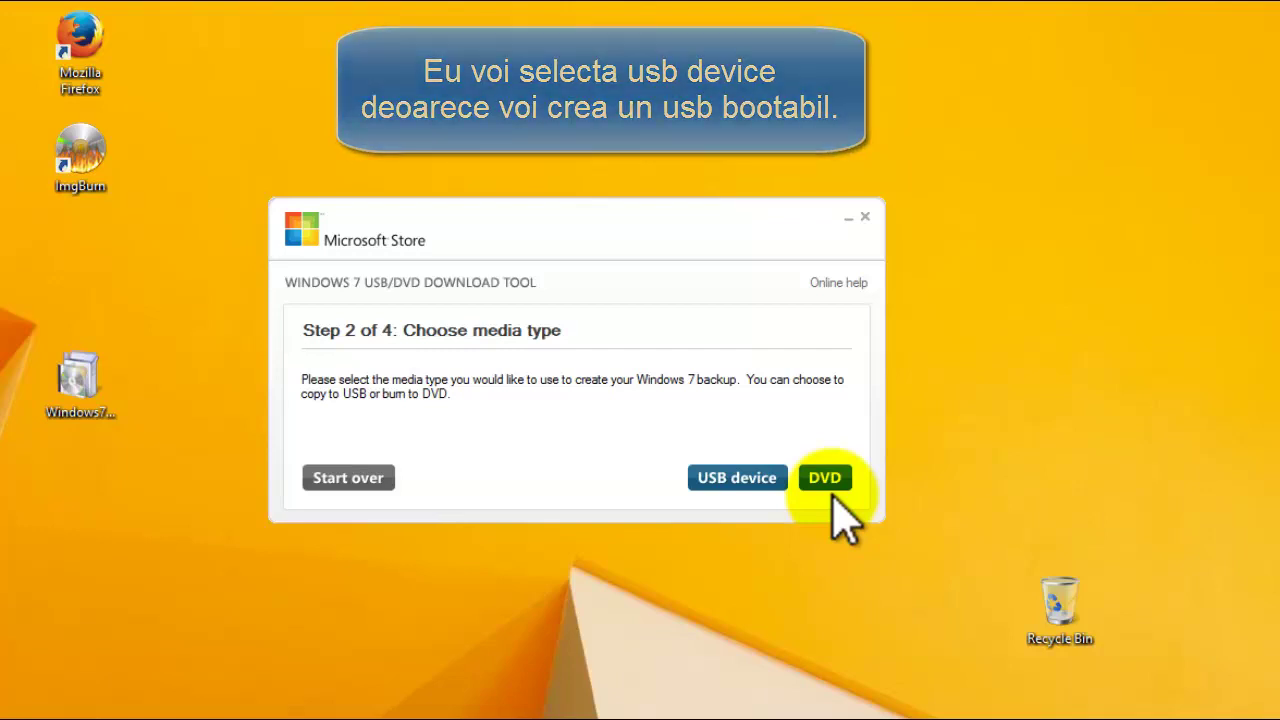
{"action": "left_click", "coordinate": [737, 482]}
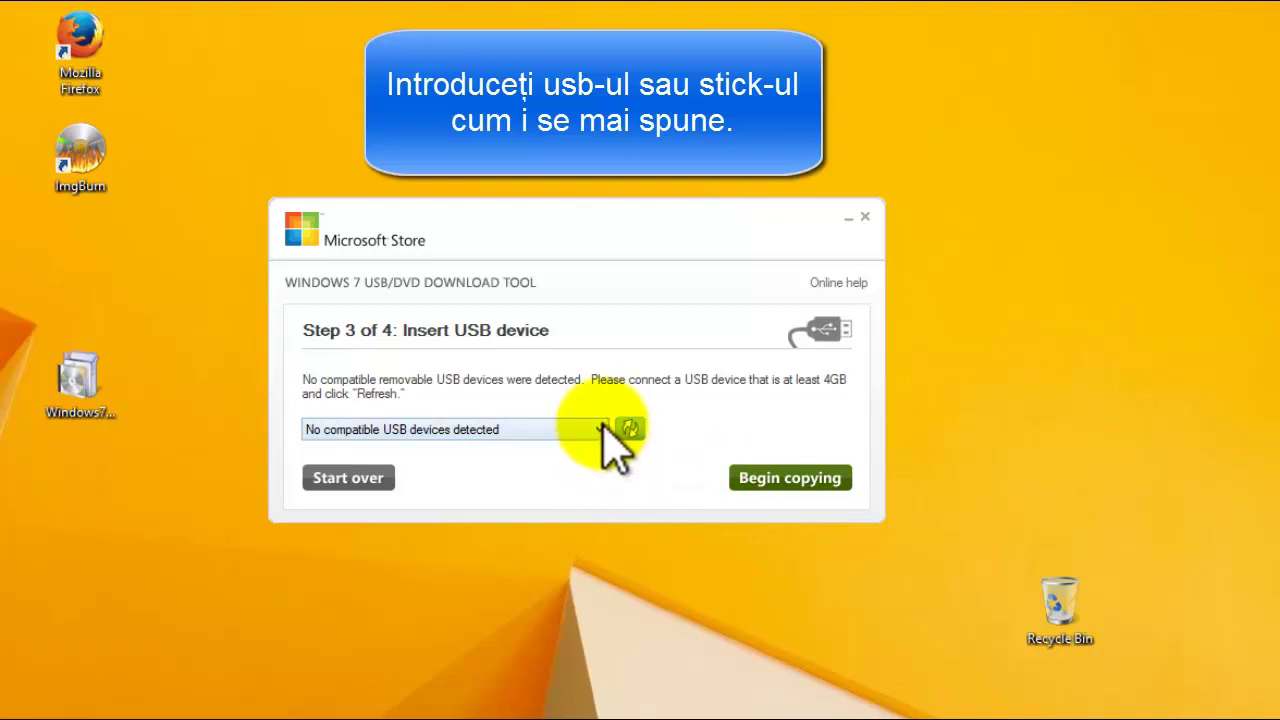
{"action": "left_click", "coordinate": [602, 428]}
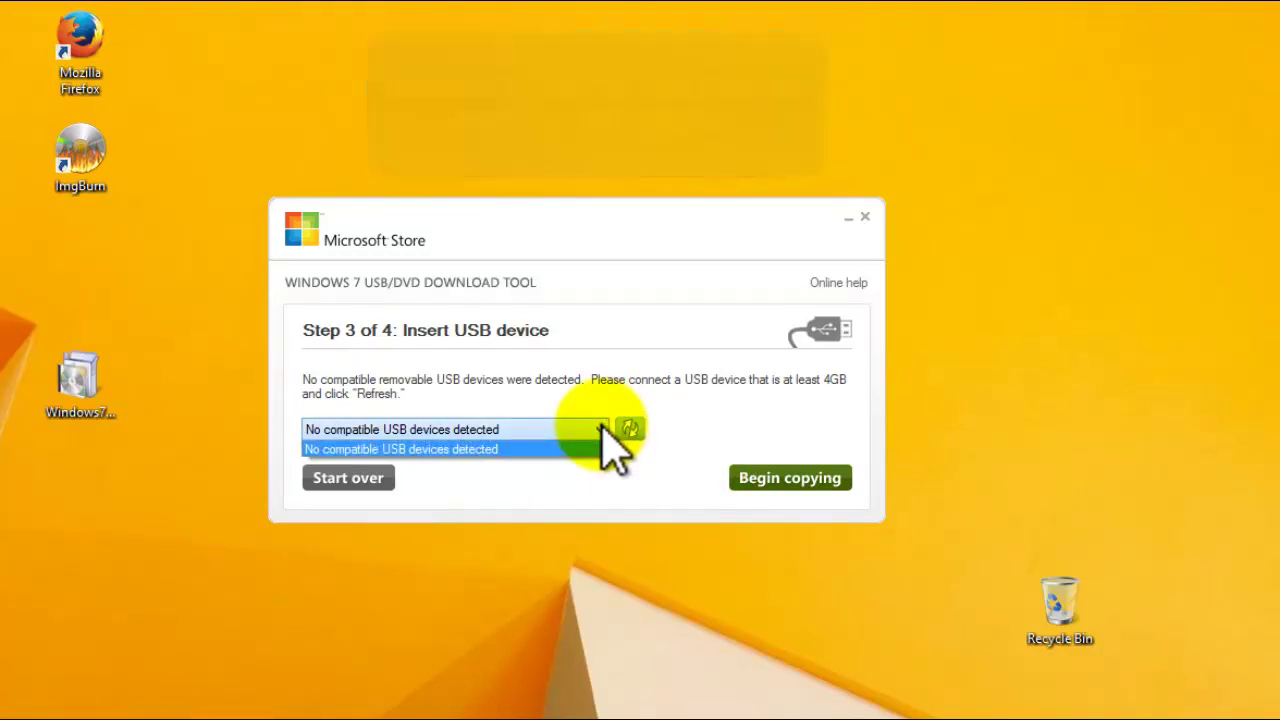
{"action": "left_click", "coordinate": [632, 430]}
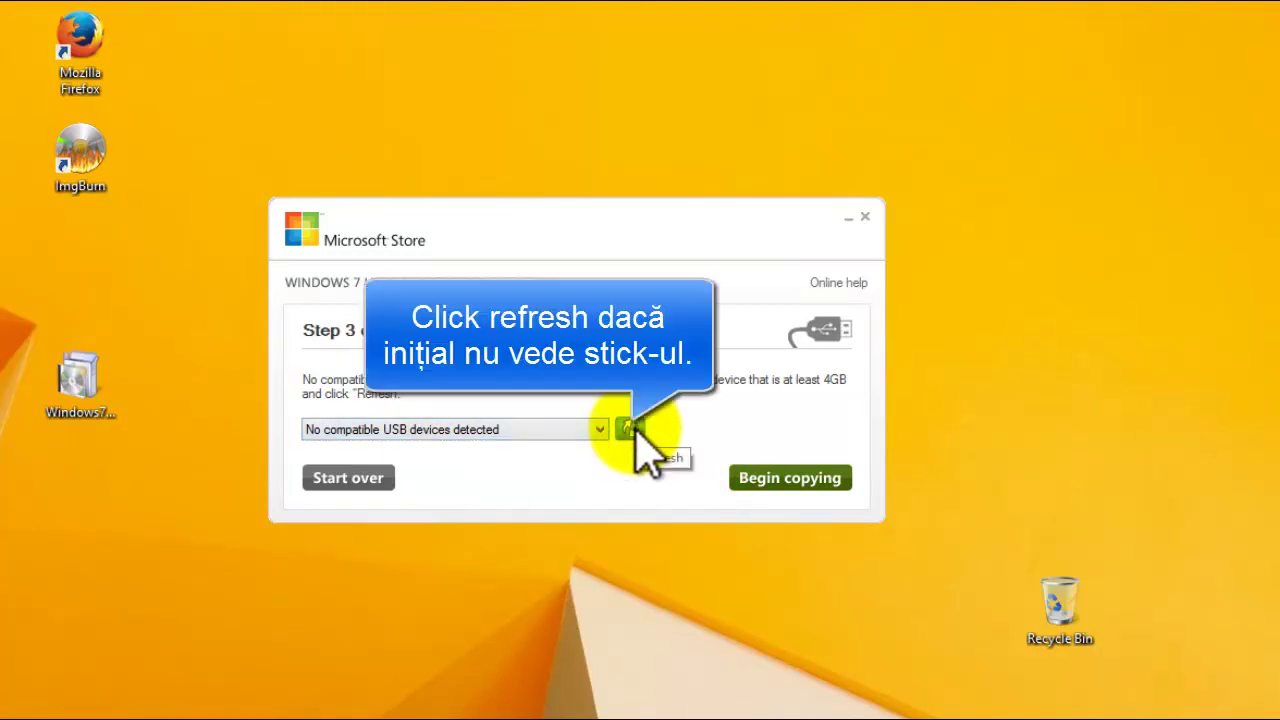
{"action": "left_click", "coordinate": [632, 432]}
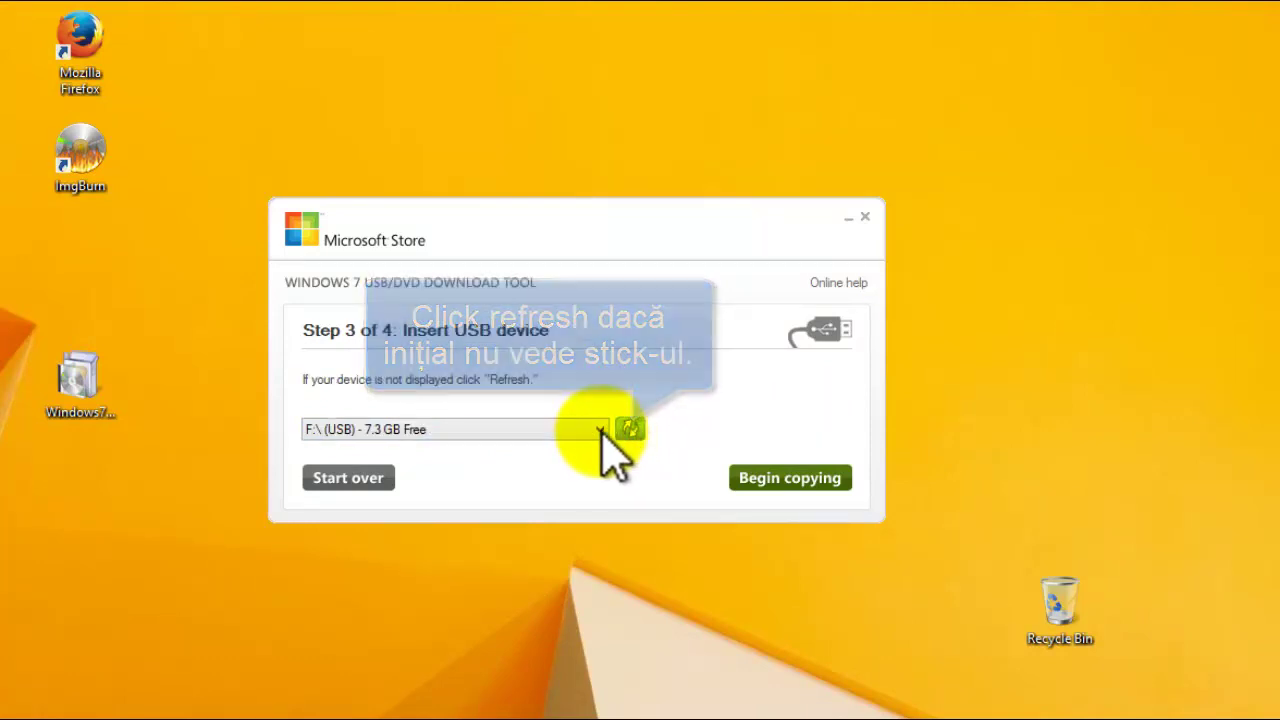
{"action": "left_click", "coordinate": [600, 429]}
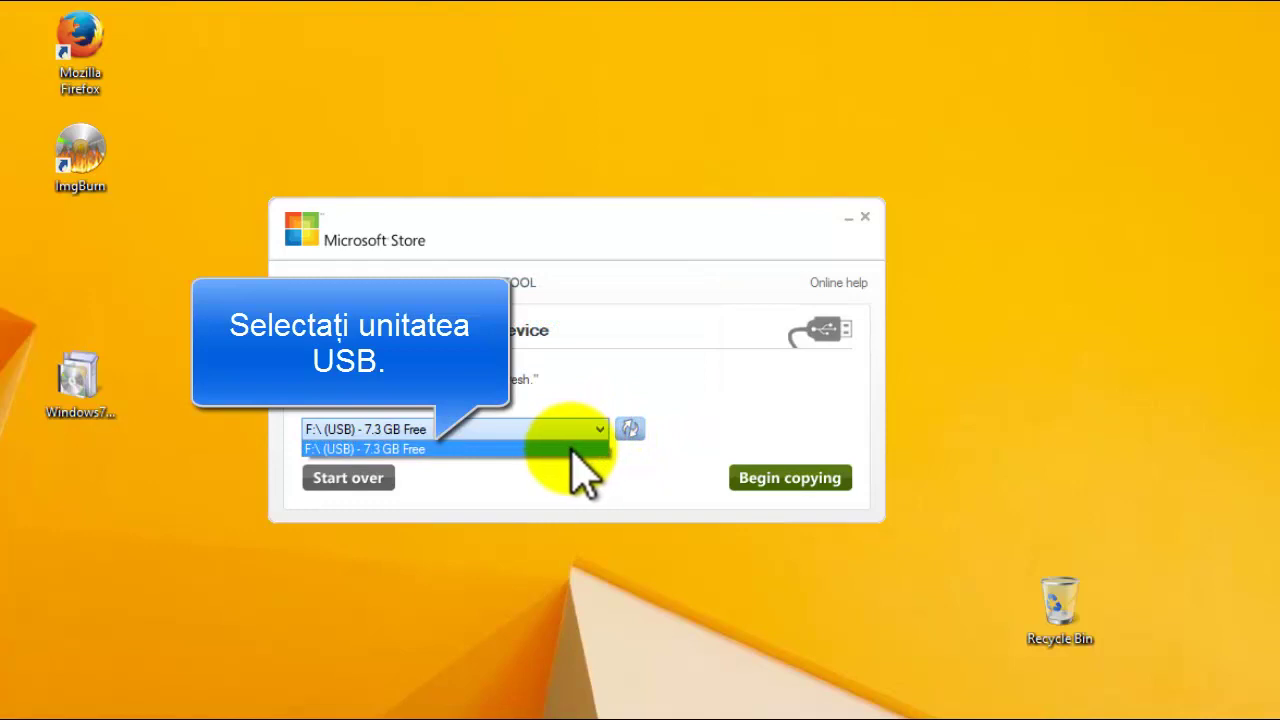
{"action": "left_click", "coordinate": [574, 449]}
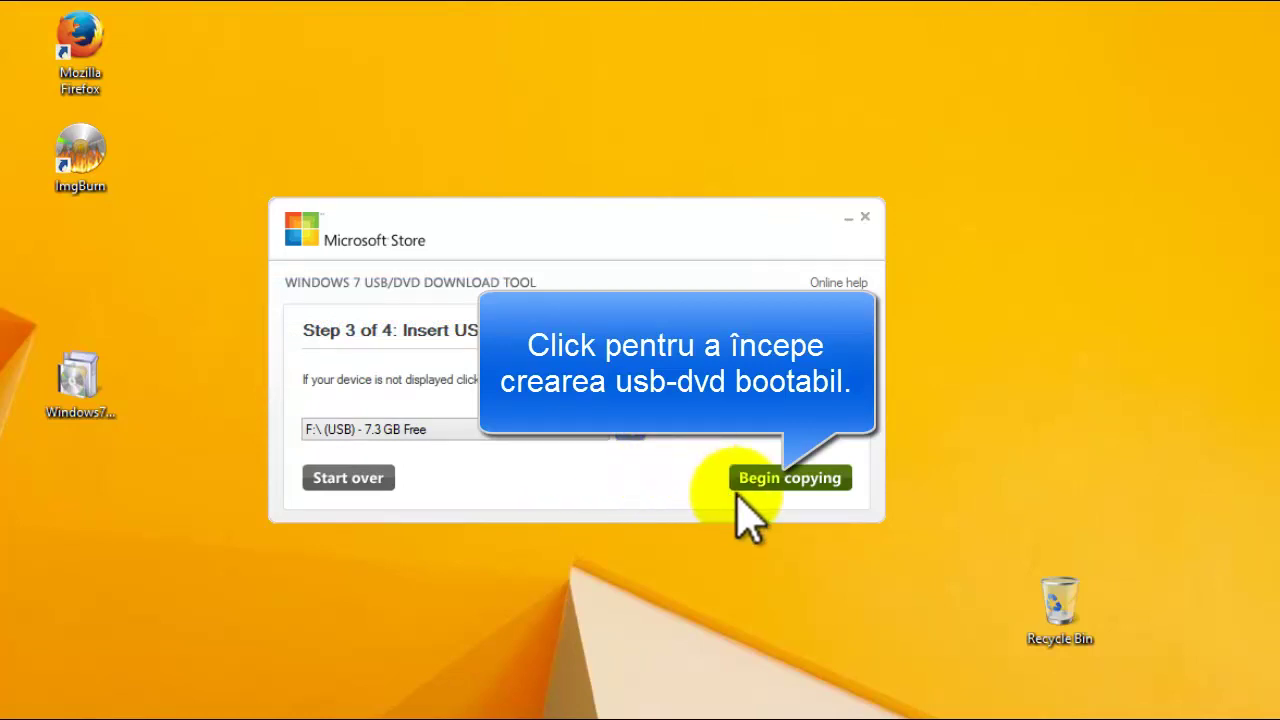
Copy the image to the USB drive, agreeing to erase all its contents, and close the tool once copying is complete.
{"action": "left_click", "coordinate": [803, 484]}
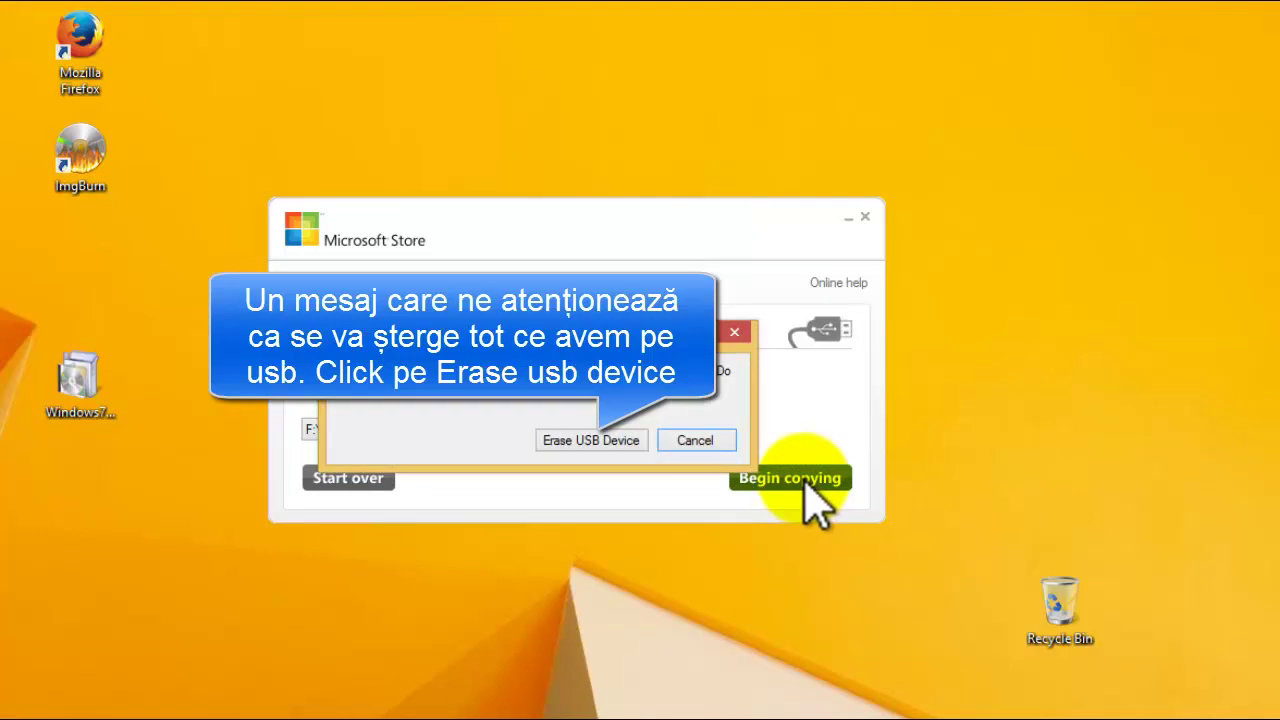
{"action": "left_click", "coordinate": [597, 447]}
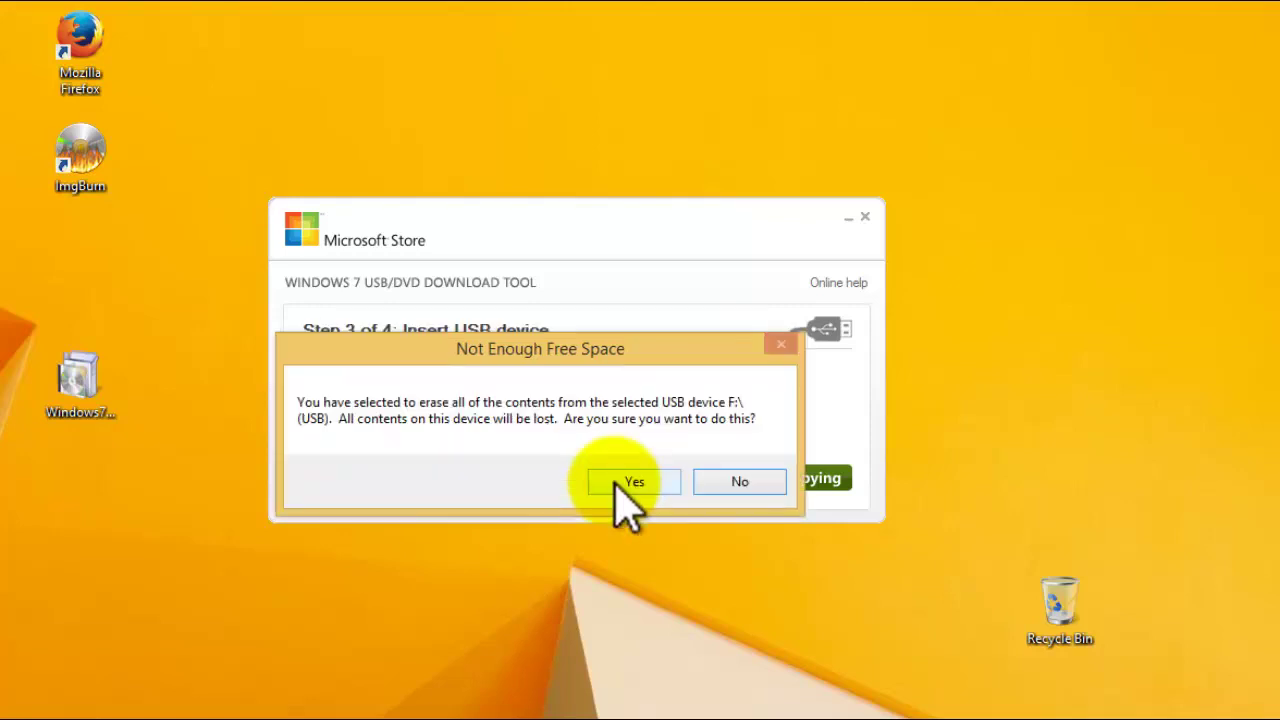
{"action": "left_click", "coordinate": [617, 487]}
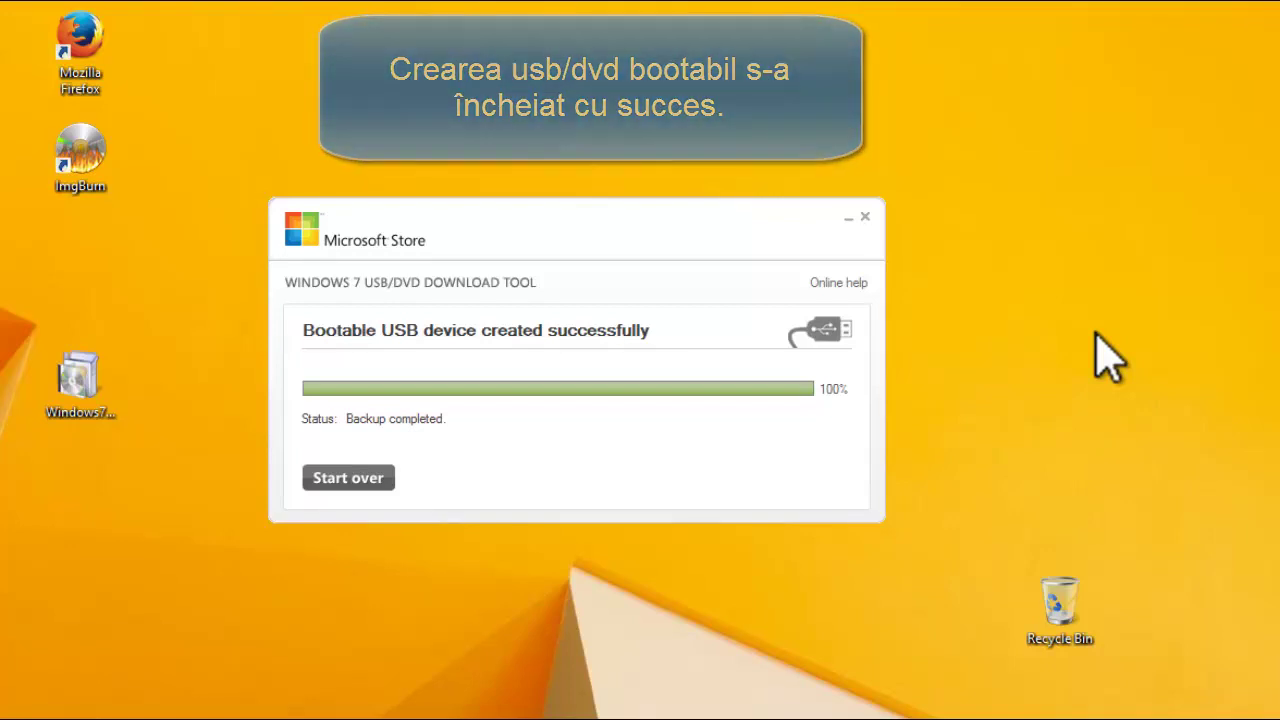
{"action": "left_click", "coordinate": [865, 216]}
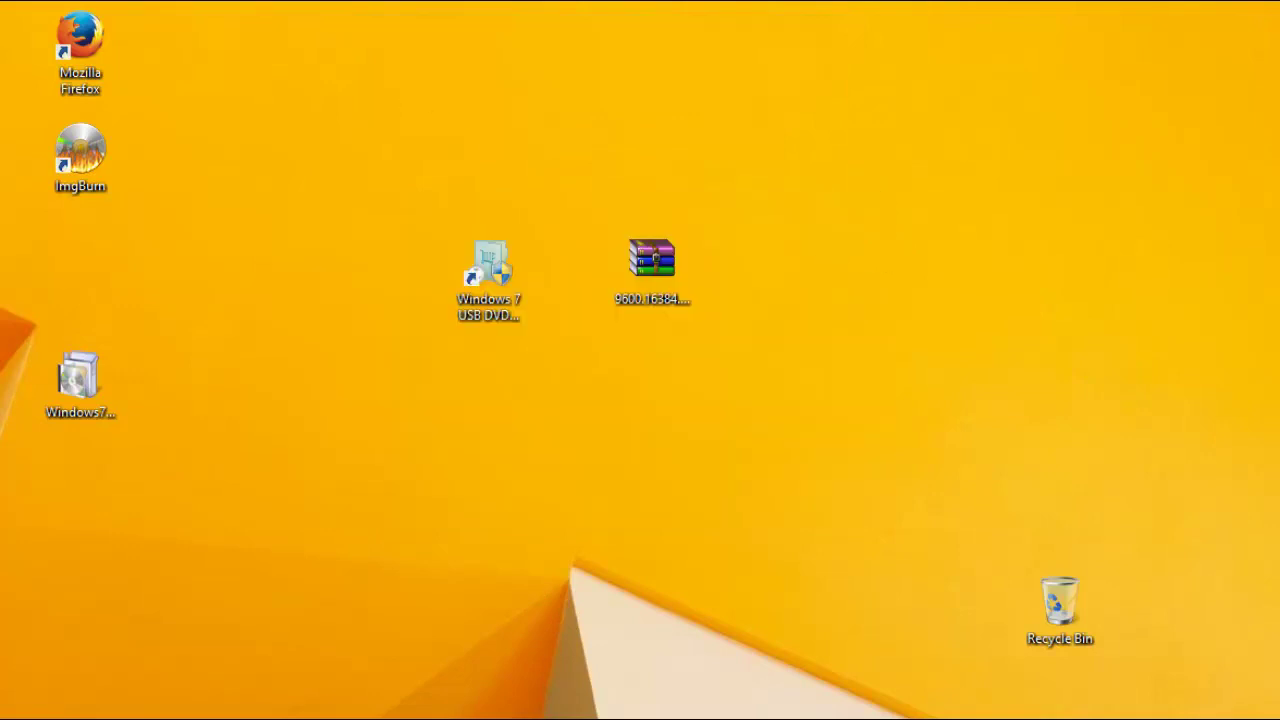
Open File Explorer at This PC and examine the contents of Removable Disk (F:).
{"action": "key", "text": "super+e"}
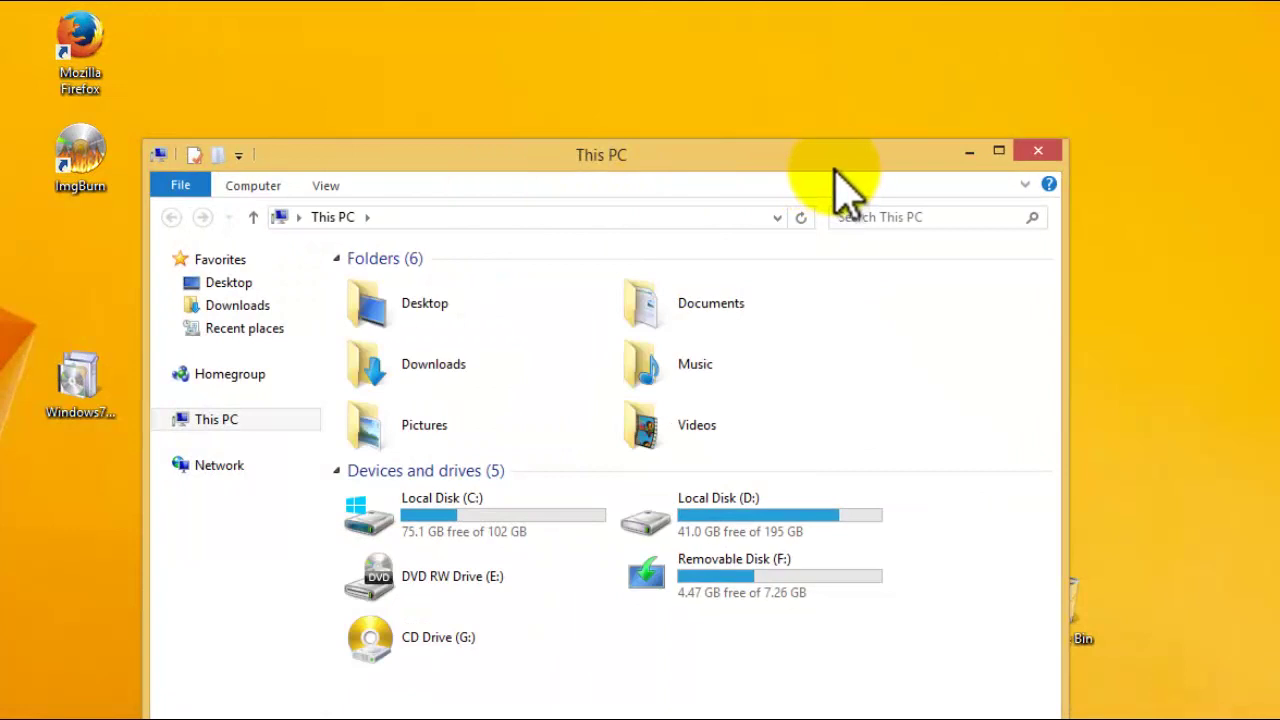
{"action": "left_click_drag", "start_coordinate": [836, 168], "coordinate": [816, 70]}
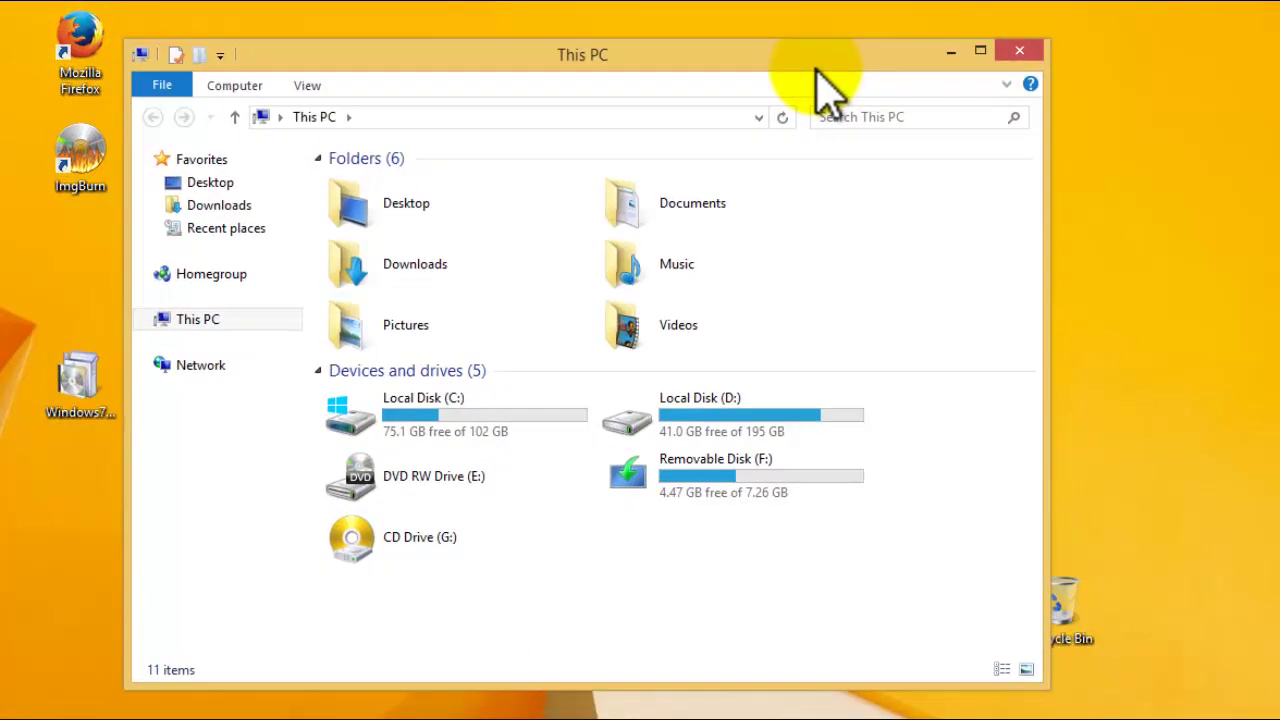
{"action": "double_click", "coordinate": [647, 503]}
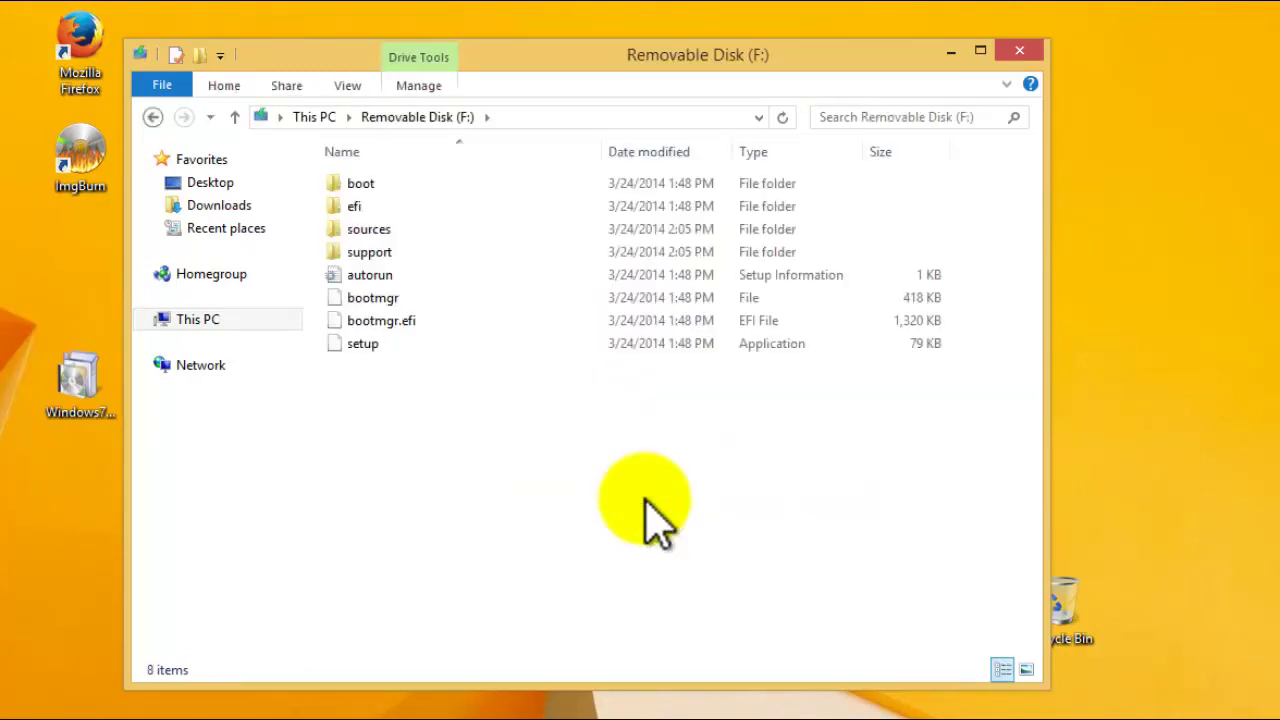
Run setup from Removable Disk (F:) to check the Windows 8.1 installer, quit it and go back to This PC.
{"action": "left_click", "coordinate": [368, 346]}
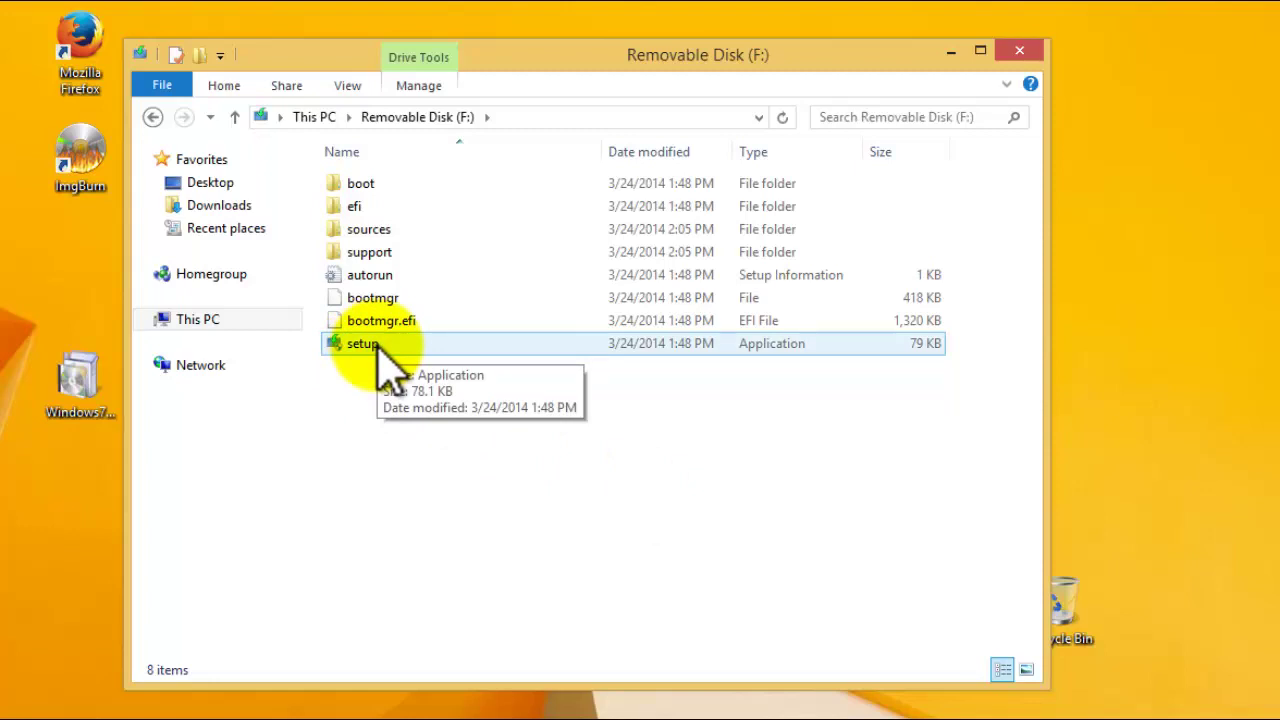
{"action": "left_click", "coordinate": [378, 346]}
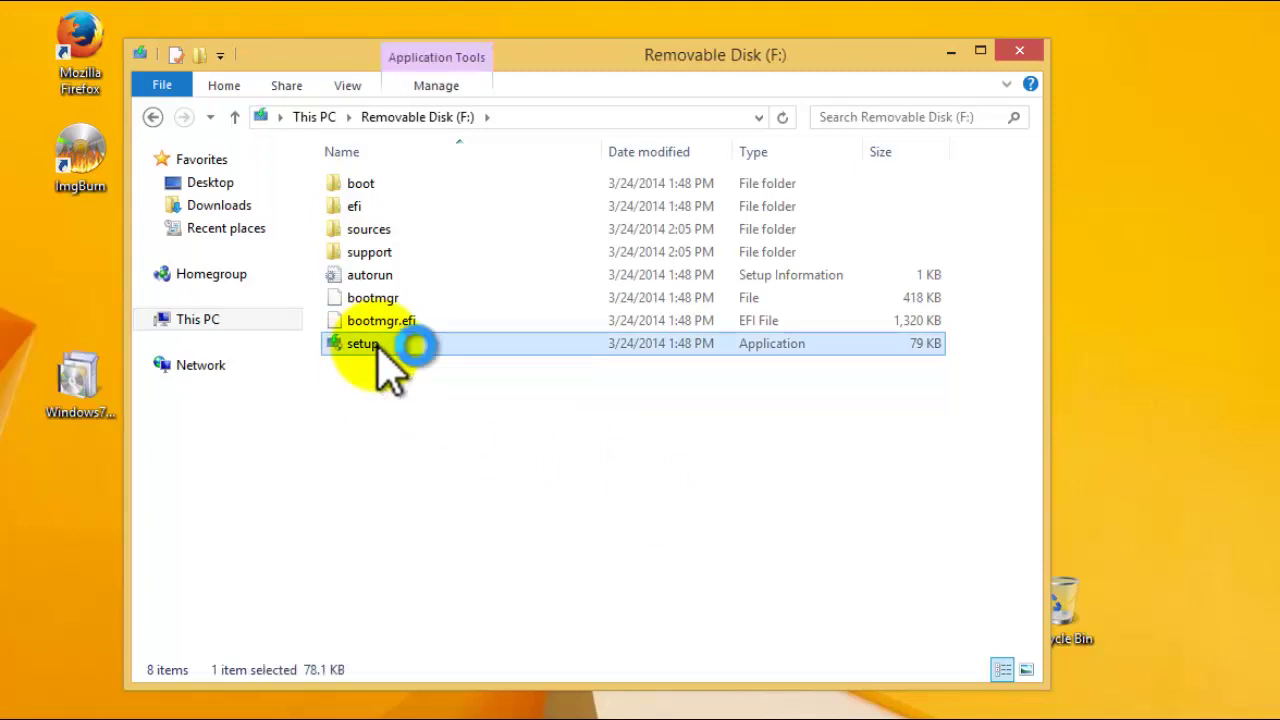
{"action": "double_click", "coordinate": [378, 346]}
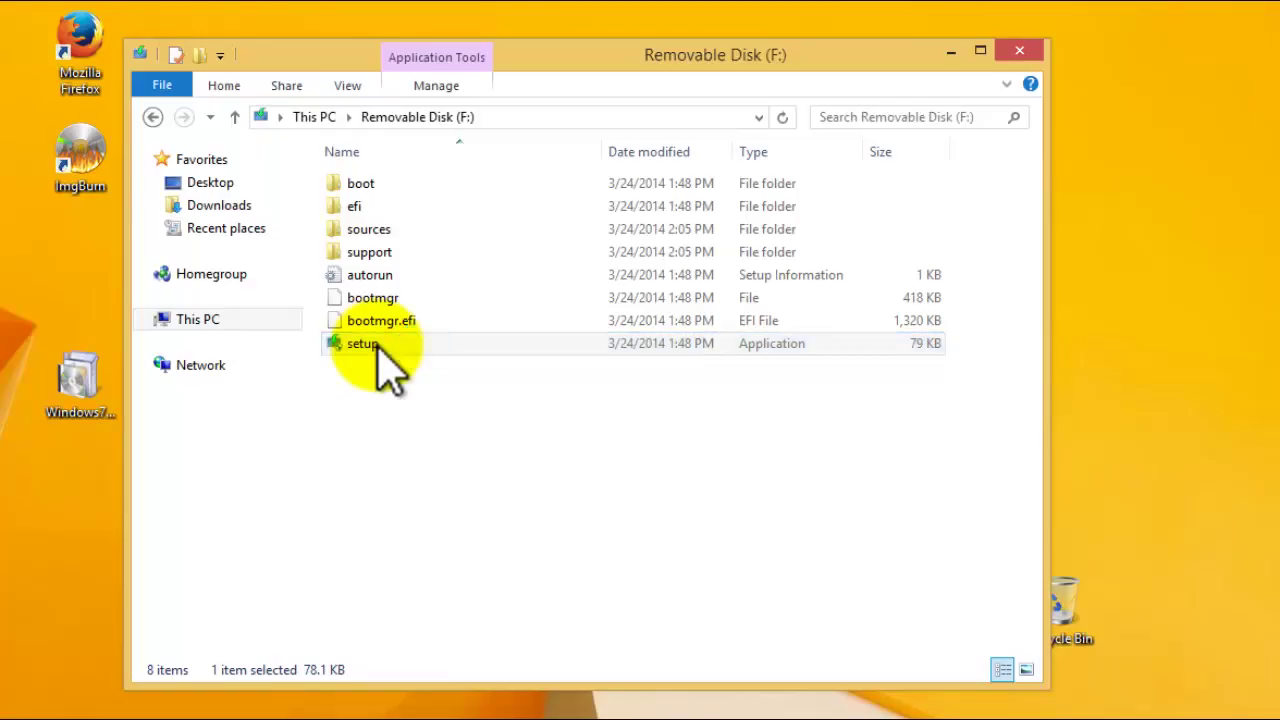
{"action": "double_click", "coordinate": [379, 349]}
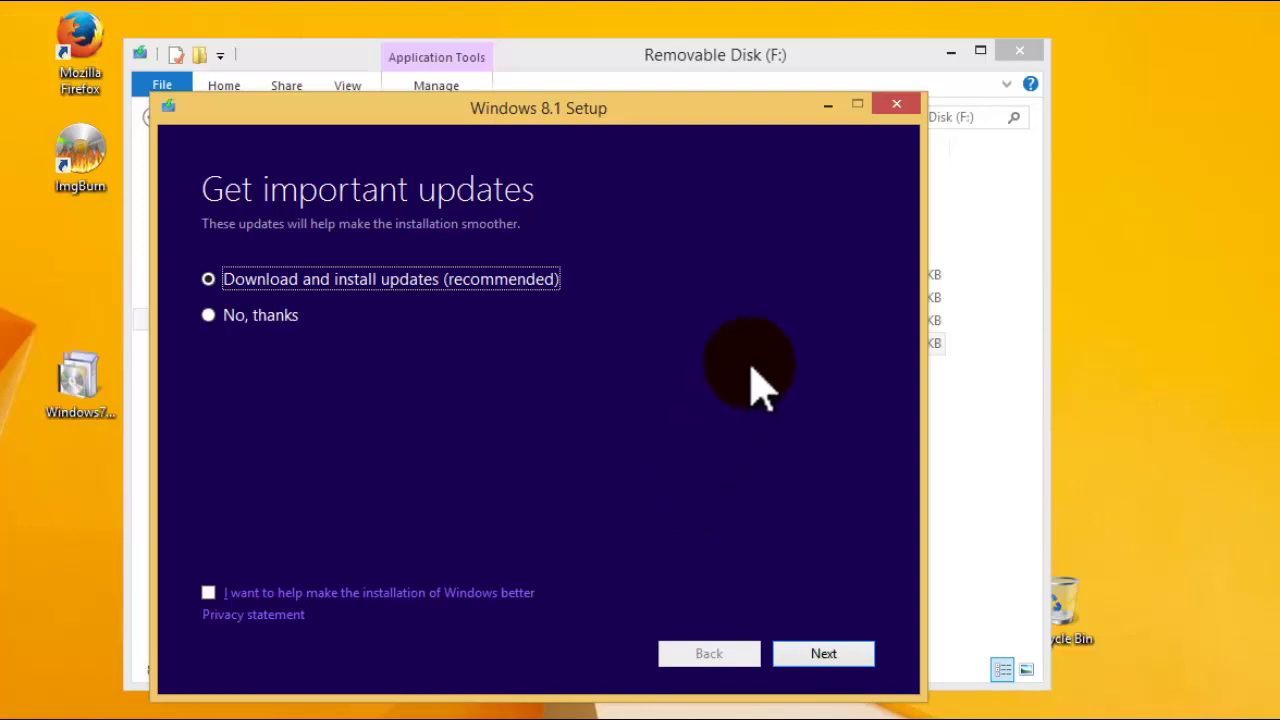
{"action": "left_click", "coordinate": [903, 106]}
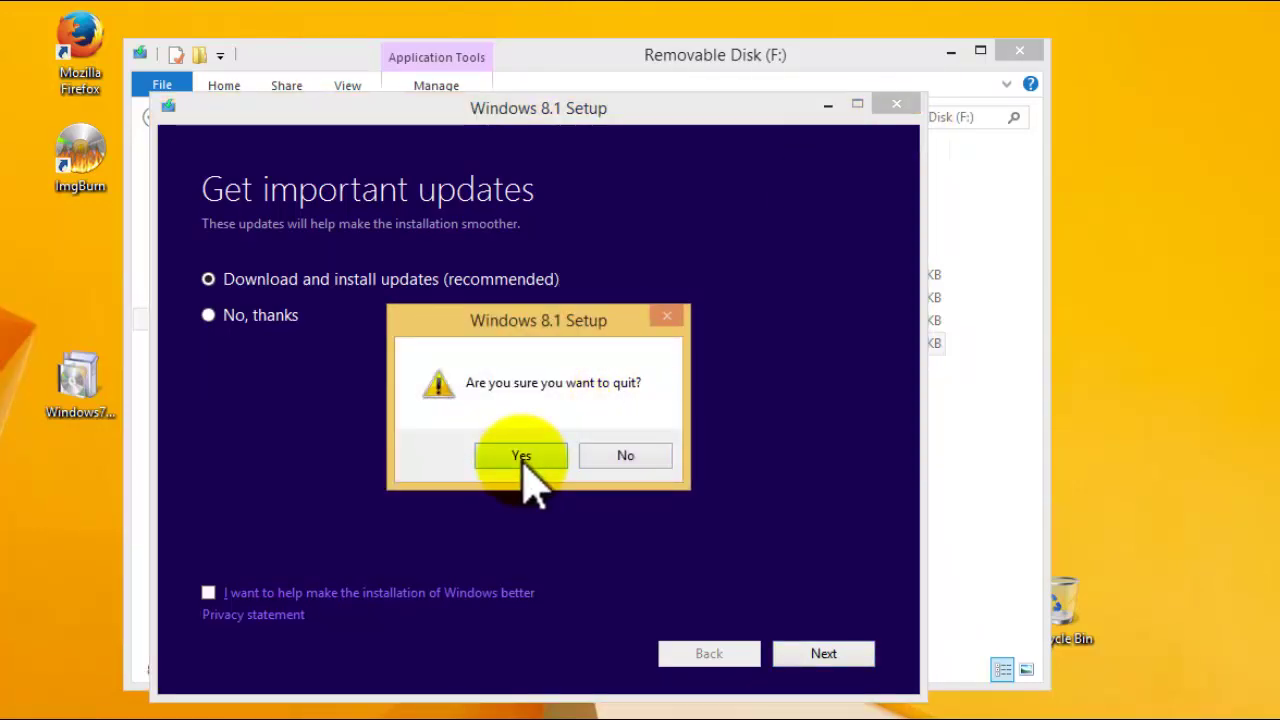
{"action": "left_click", "coordinate": [521, 457]}
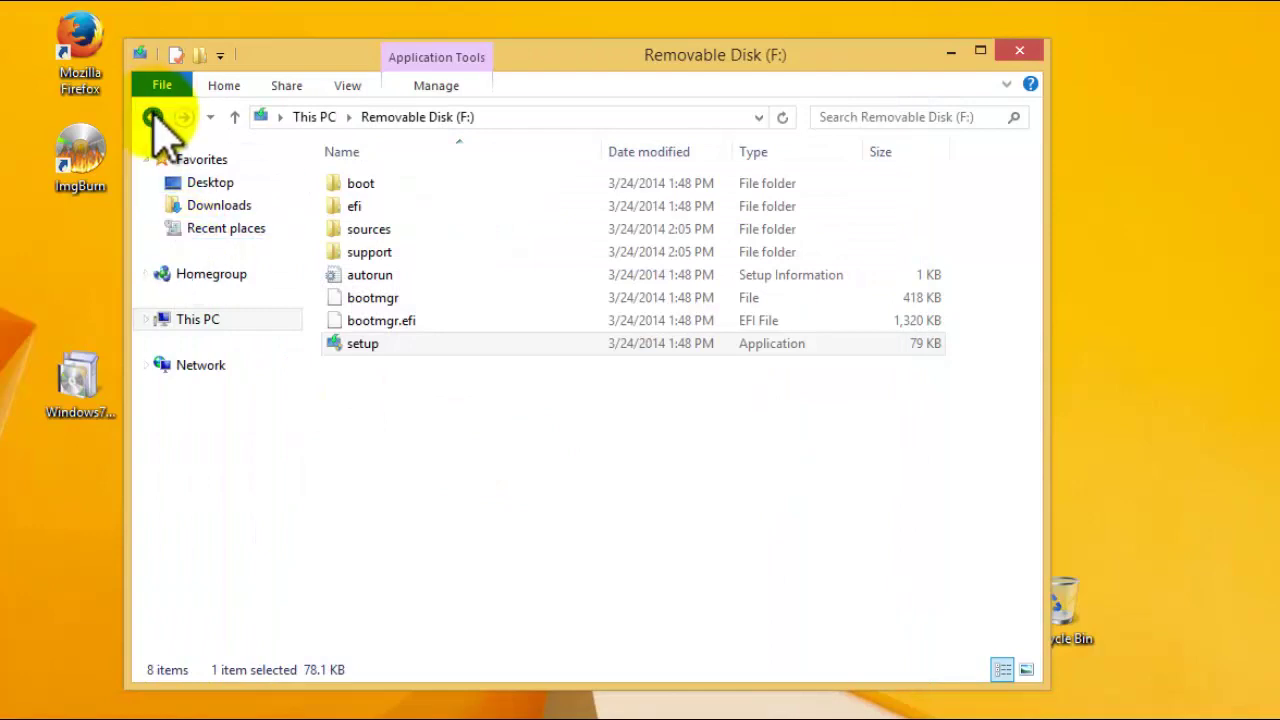
{"action": "left_click", "coordinate": [153, 118]}
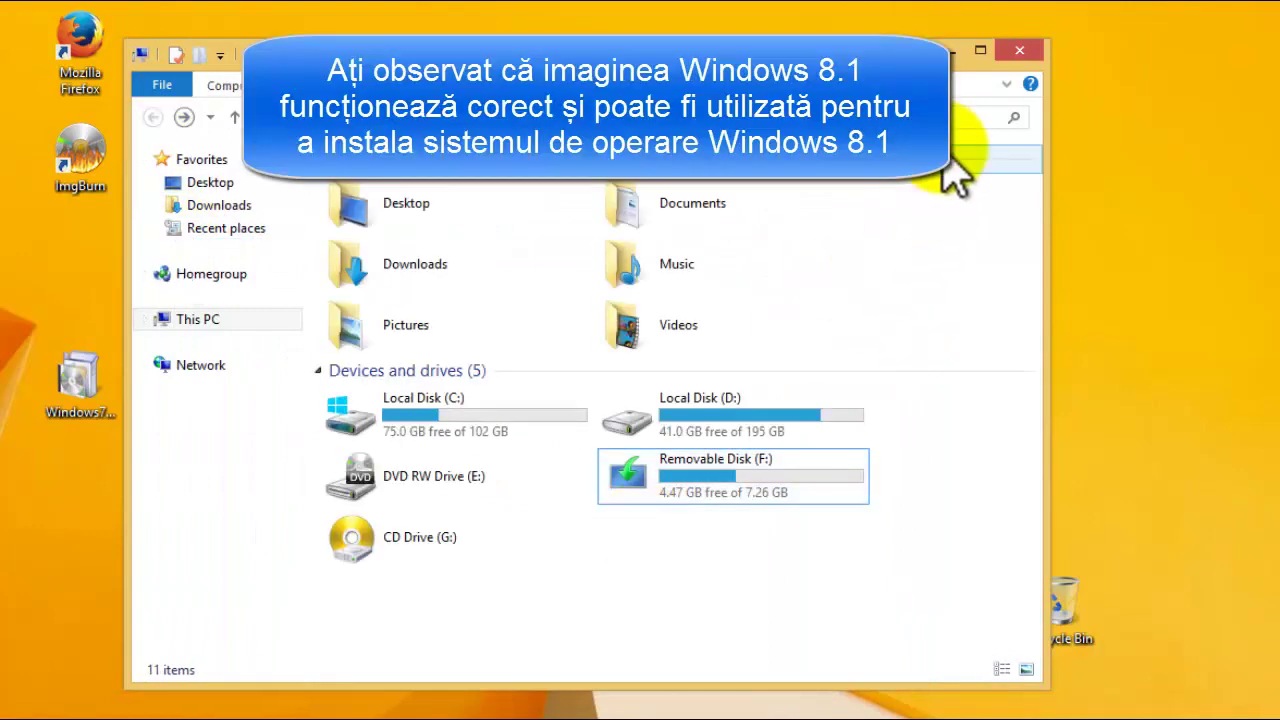